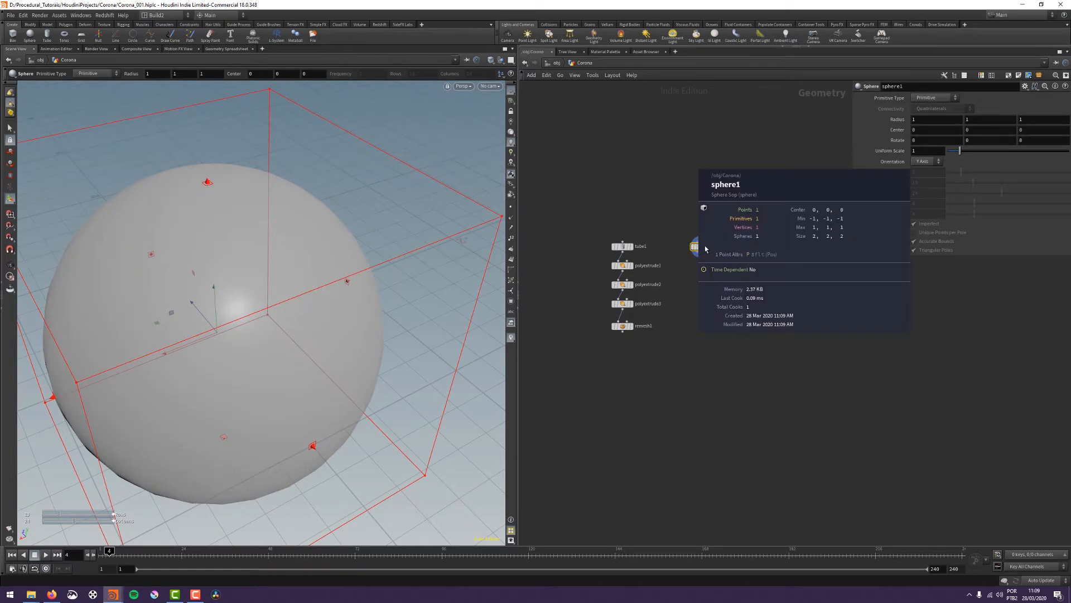
Change the sphere's primitive type to Polygon and display the viewport geometry shaded with its wireframe
click(940, 99)
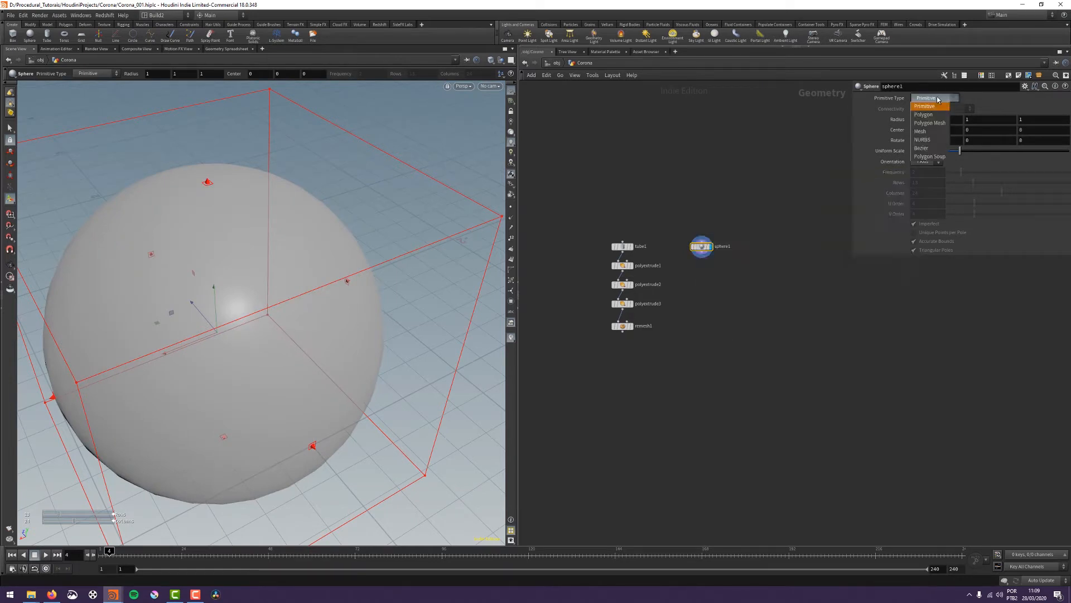
click(932, 115)
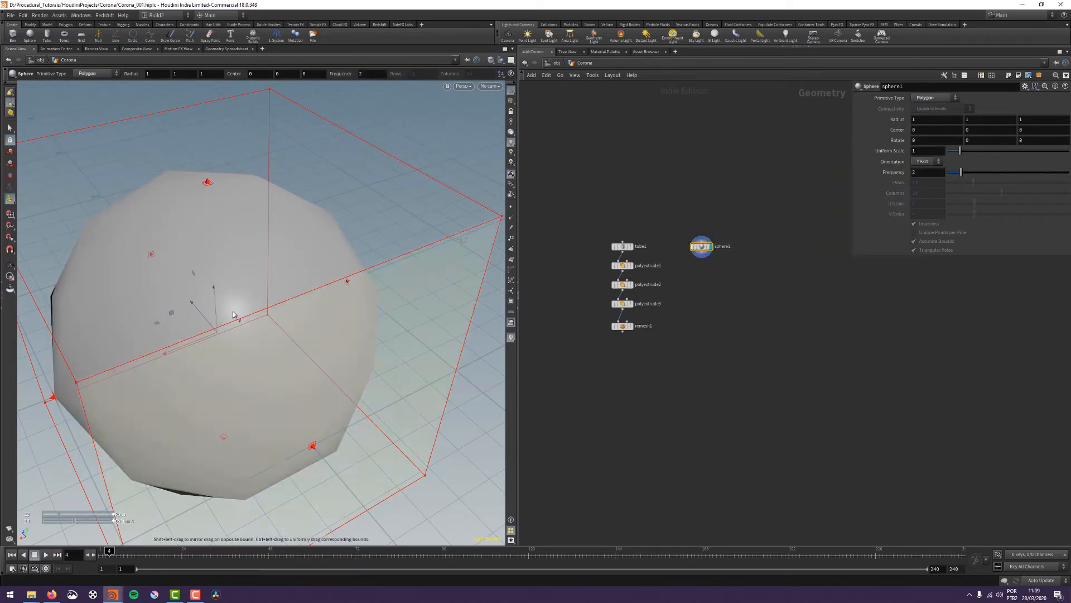
drag(352, 317, 302, 381)
key(Return)
key(shift+w)
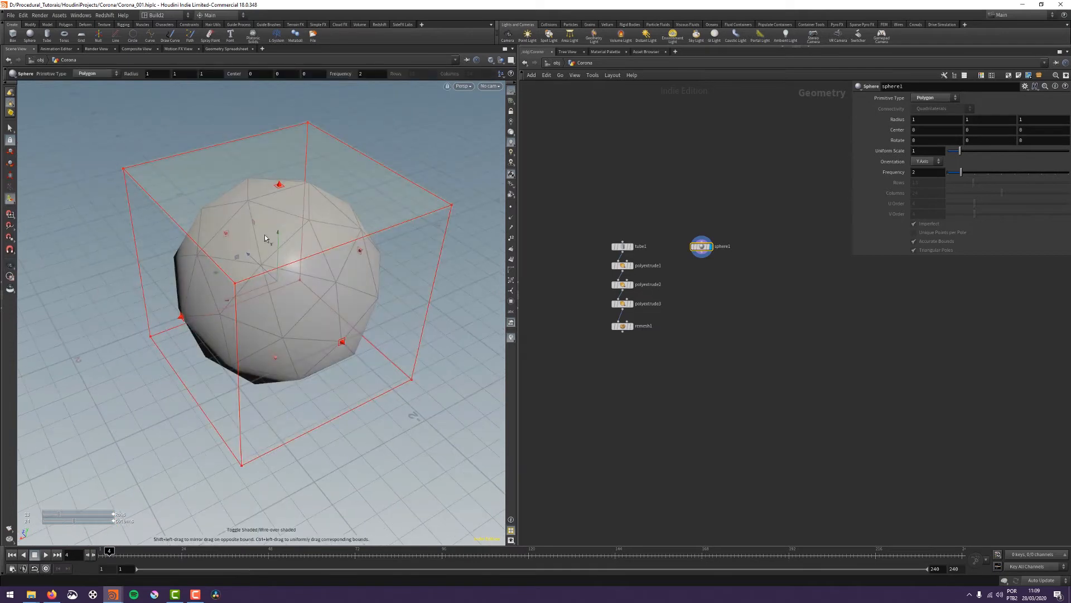
key(Escape)
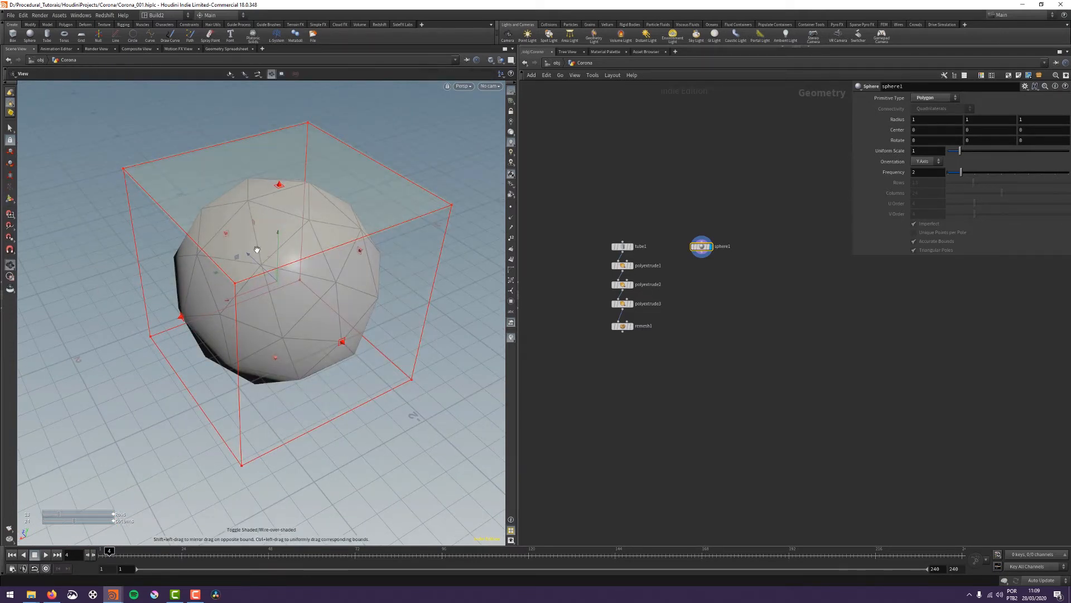
drag(256, 318, 331, 394)
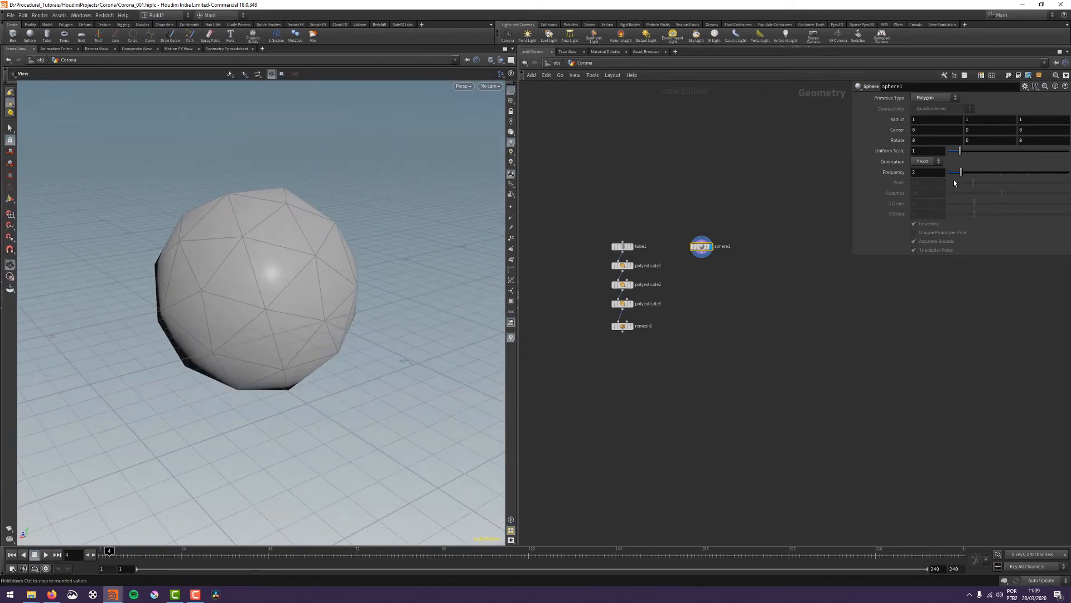
Set the polygon sphere's frequency to 10 and its uniform scale to 0.8
drag(962, 175, 1069, 180)
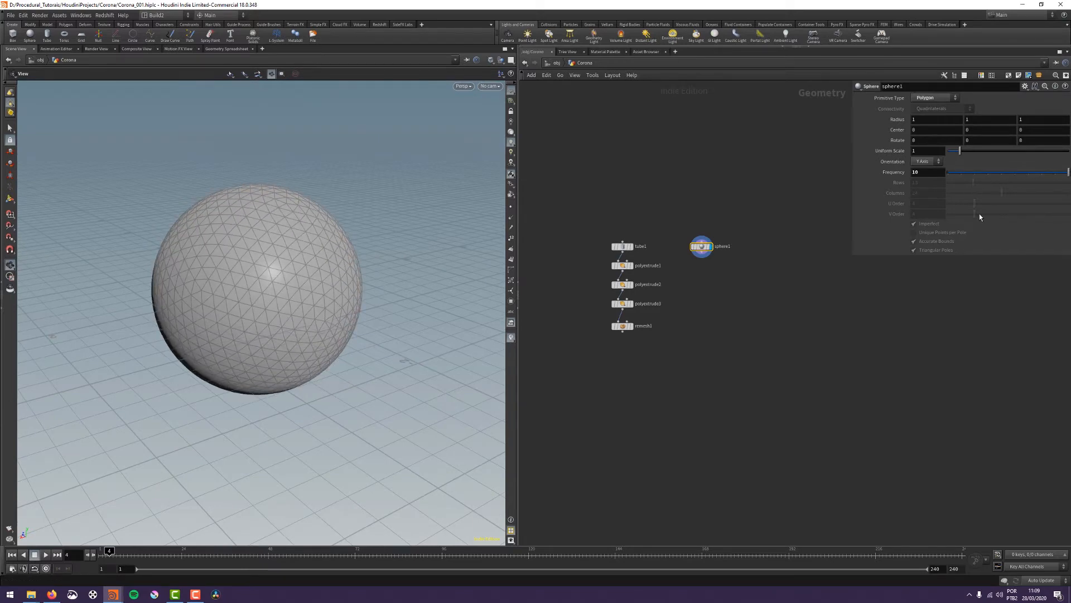
drag(407, 357, 371, 382)
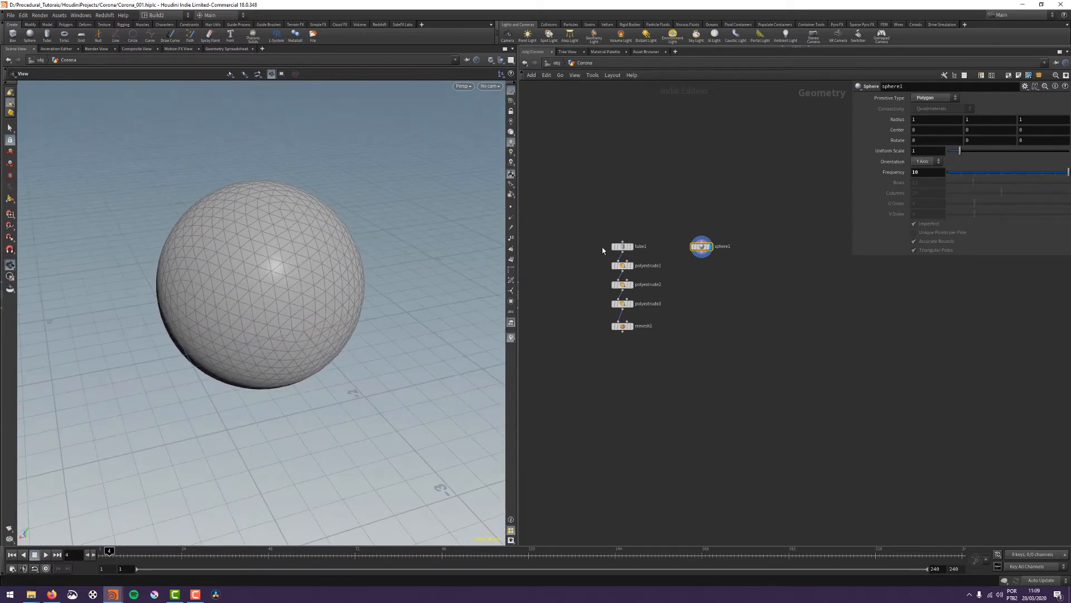
drag(701, 250, 712, 260)
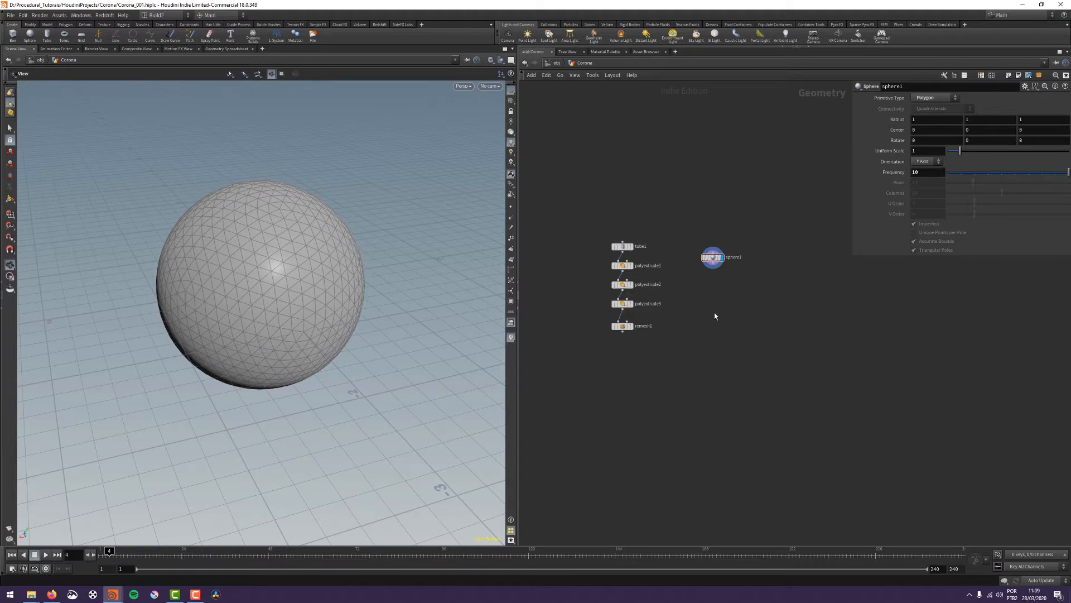
middle_drag(715, 313, 680, 261)
key(Tab)
text(0.8)
key(Return)
drag(678, 240, 682, 263)
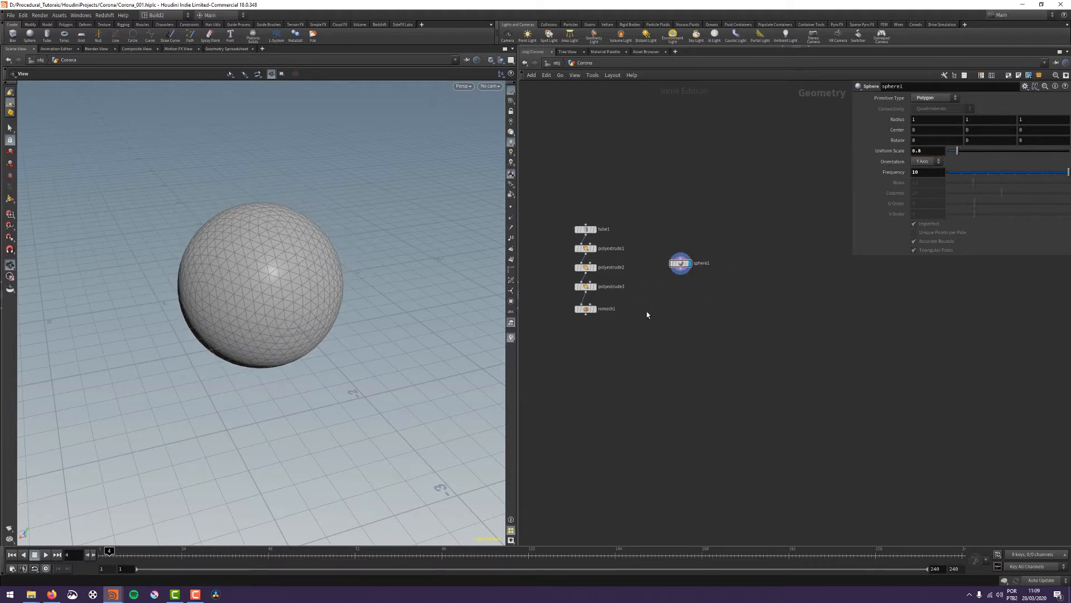
Compare the remeshed tube with the sphere by switching the displayed node between them
click(595, 309)
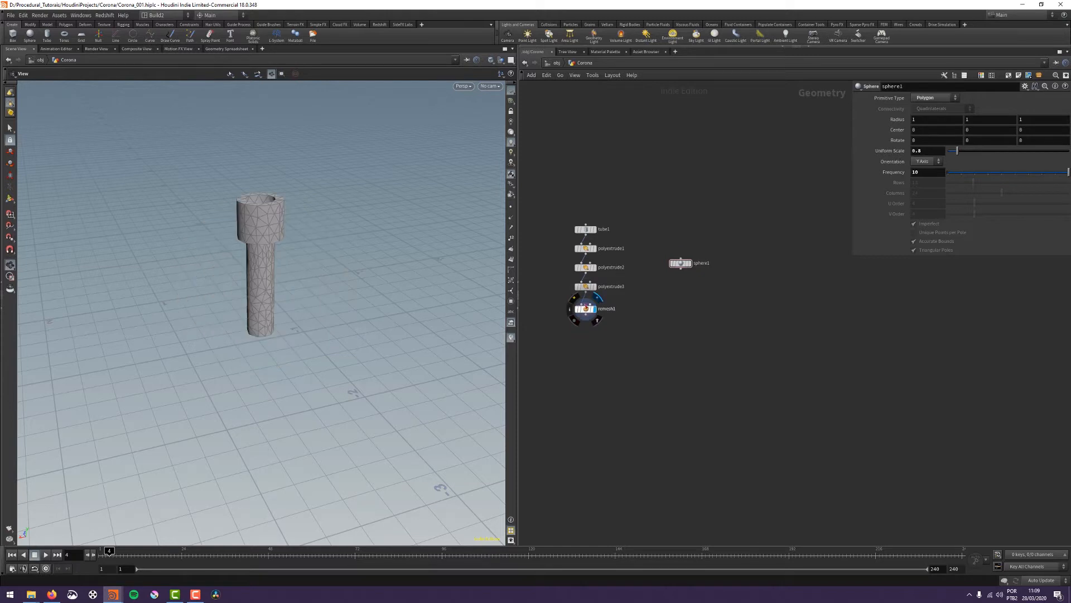
click(690, 263)
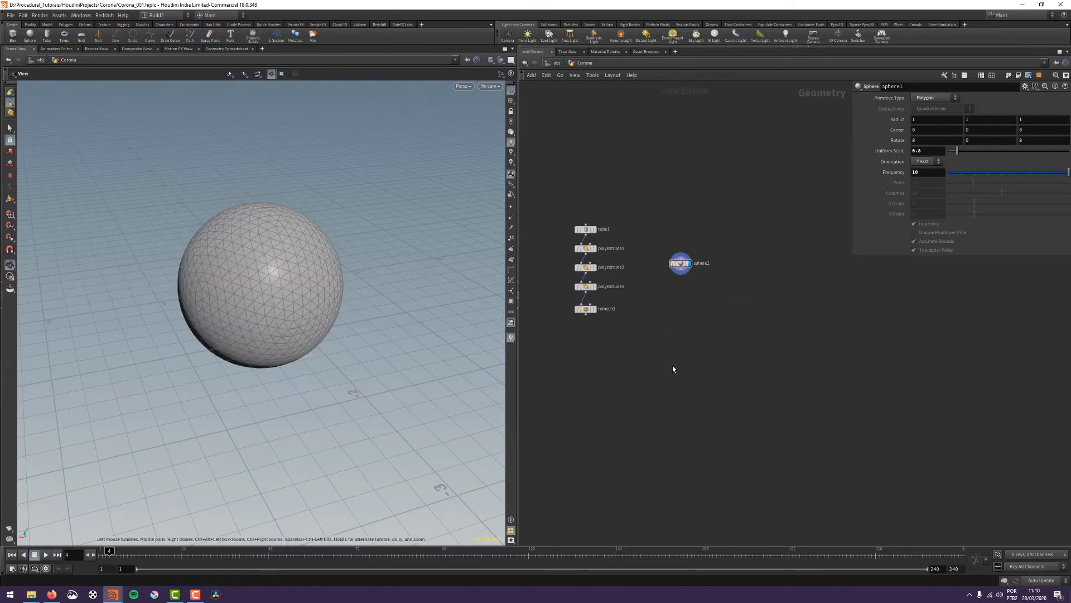
middle_drag(672, 366, 674, 361)
Tidy the tube chain's node layout and connect a Null node to the output of the remesh node
drag(591, 223, 596, 274)
middle_drag(641, 358, 651, 344)
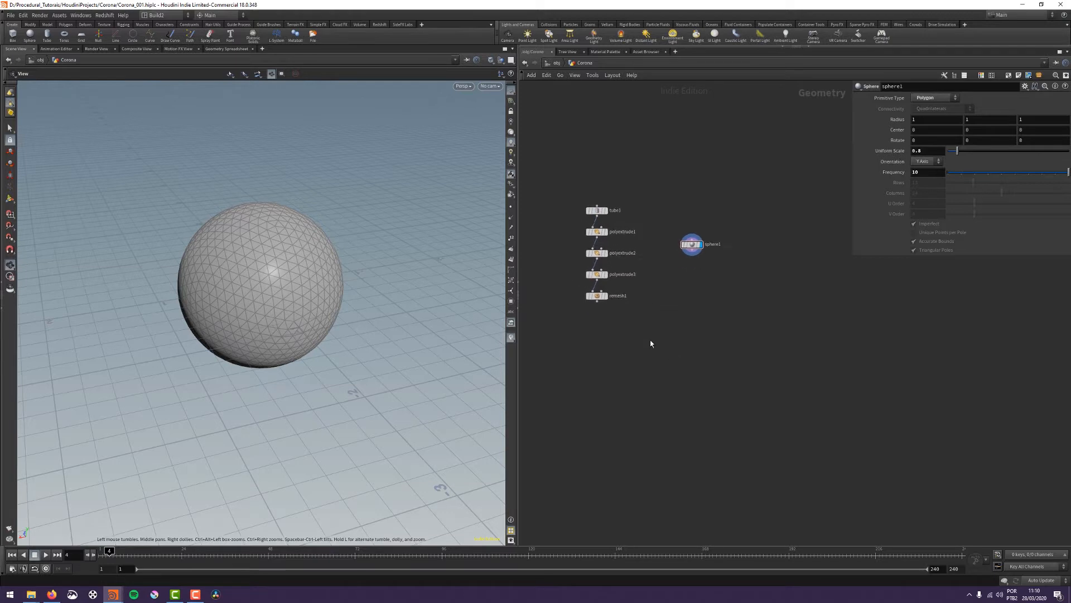
click(596, 302)
key(Tab)
text(null)
key(Return)
click(599, 320)
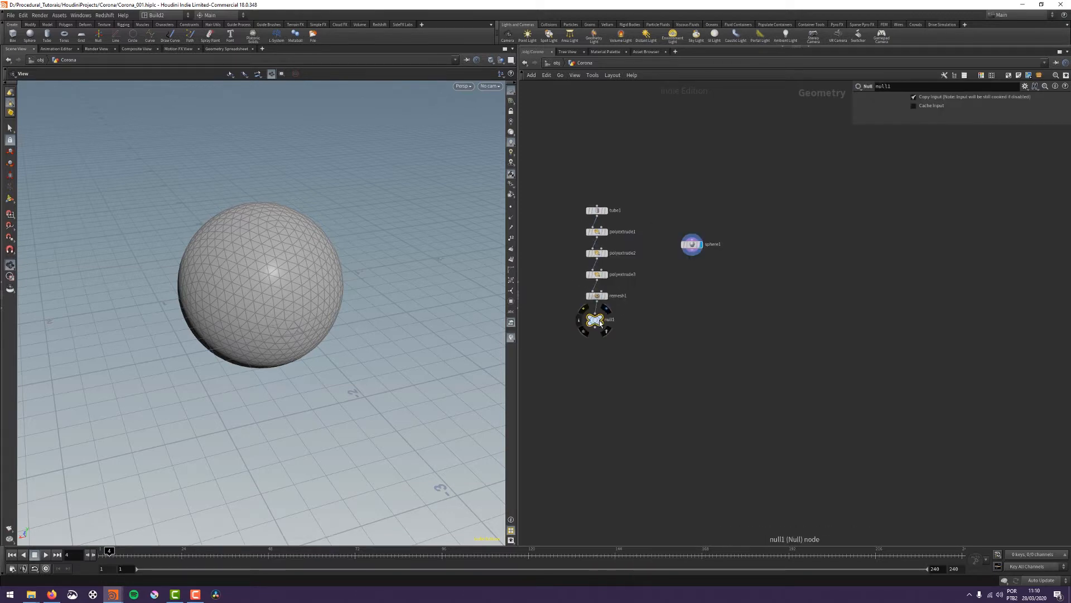
Name the null node "Braco" and make it the displayed node
double_click(610, 319)
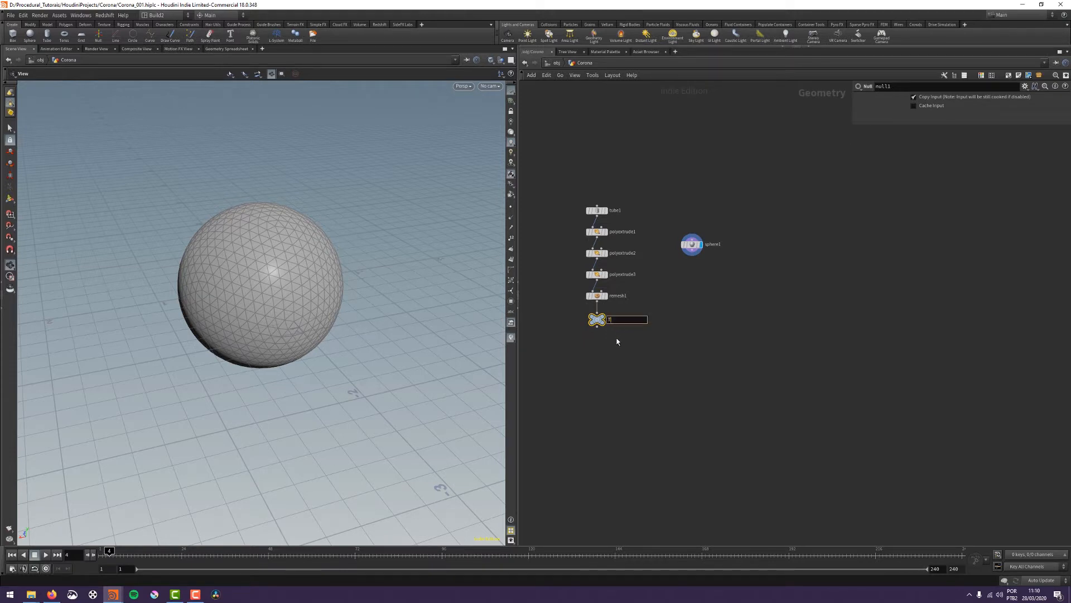
text(Coroa)
key(Return)
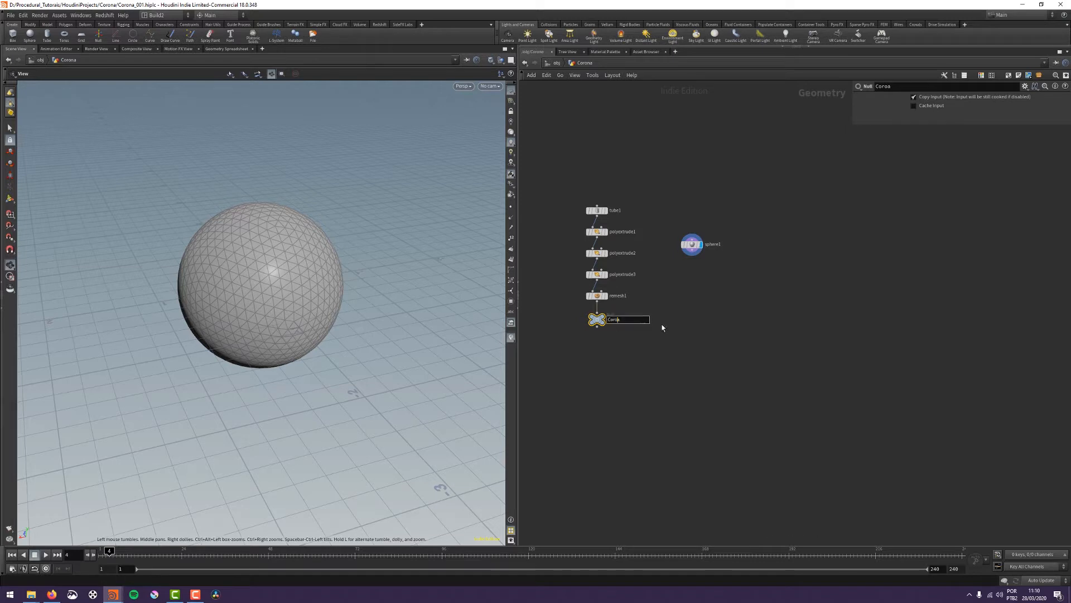
double_click(637, 319)
click(604, 318)
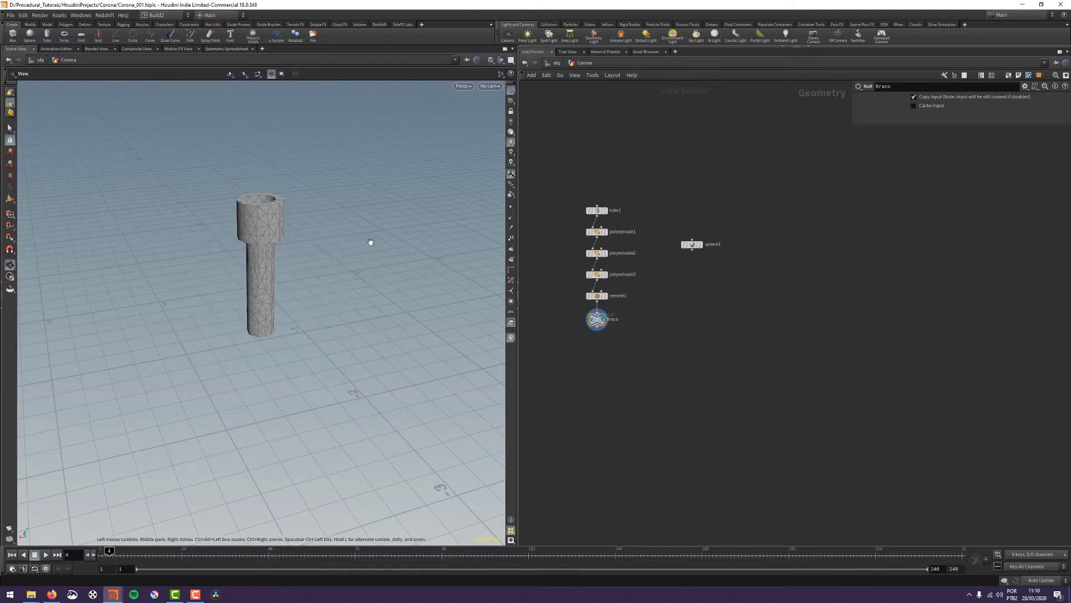
middle_drag(593, 368, 578, 371)
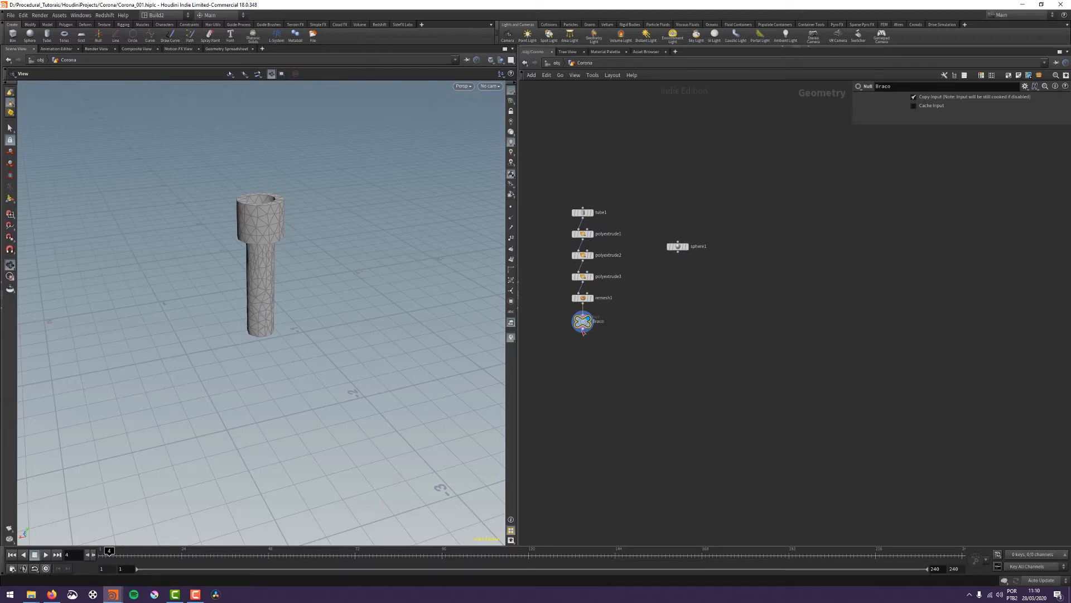
drag(580, 322, 580, 332)
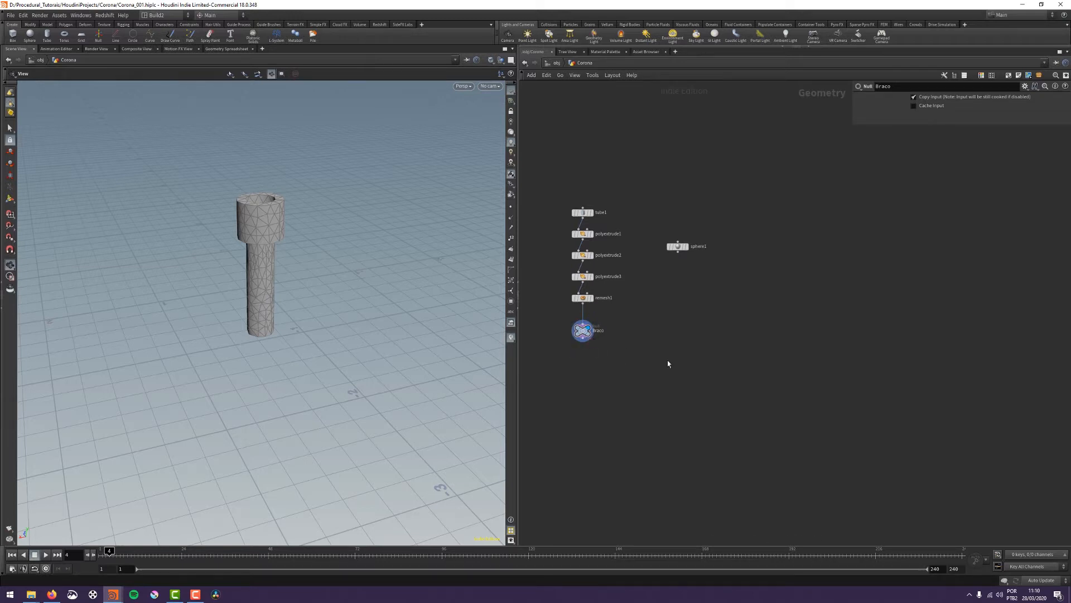
key(ctrl+z)
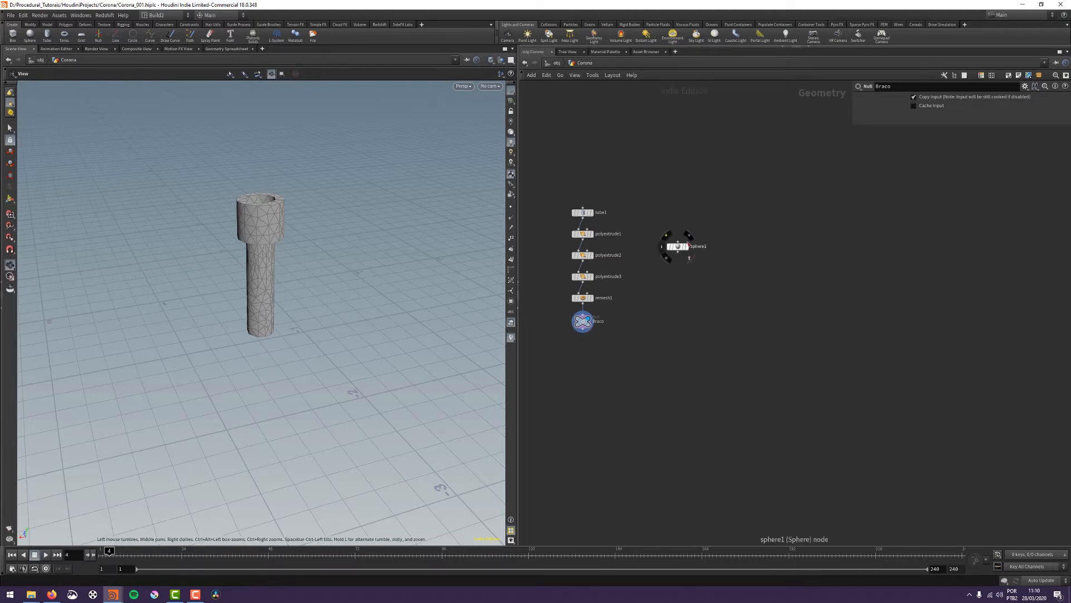
Connect a Scatter node to the sphere's output and display the scattered points
click(686, 246)
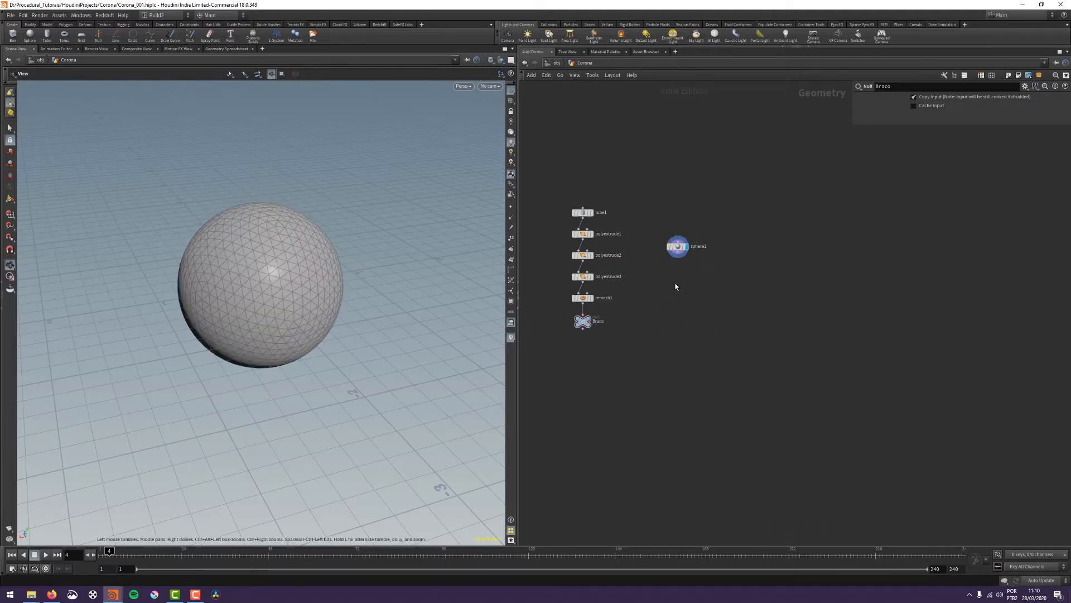
click(677, 257)
key(Tab)
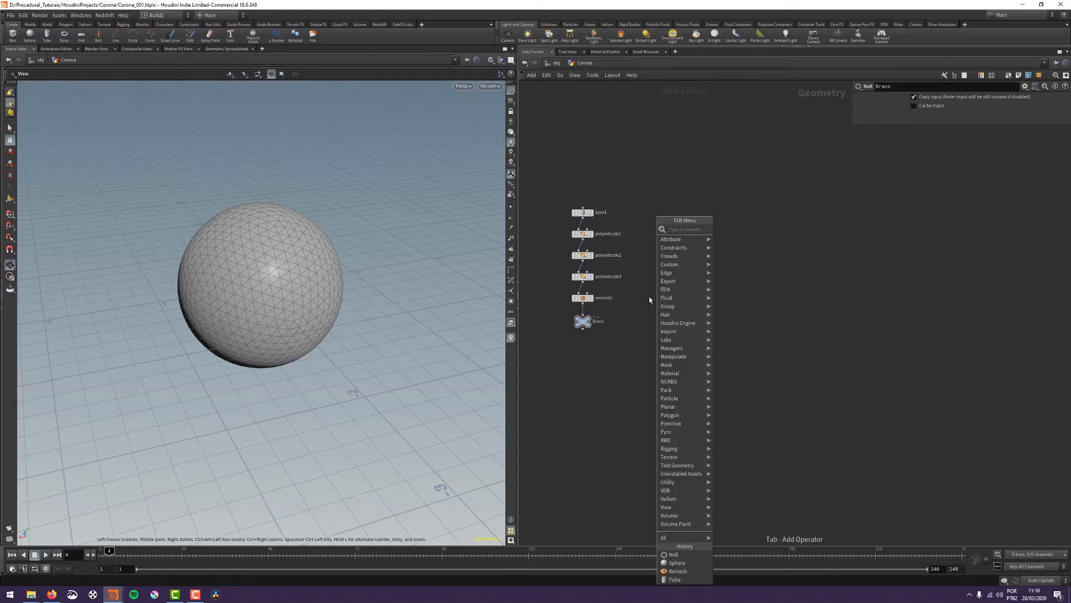
text(scat)
key(Return)
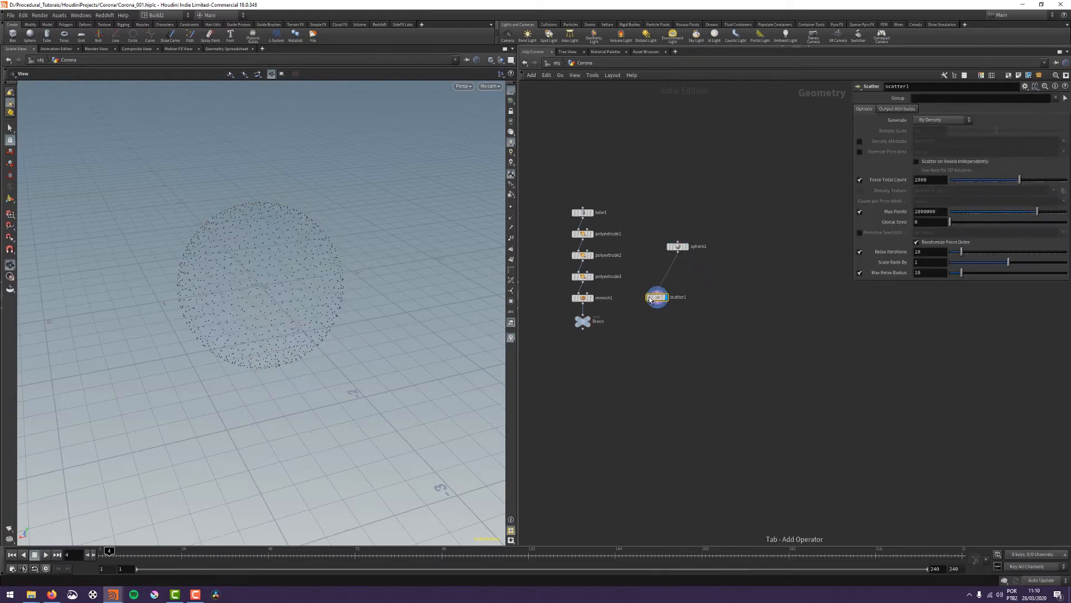
click(650, 300)
drag(411, 347, 341, 345)
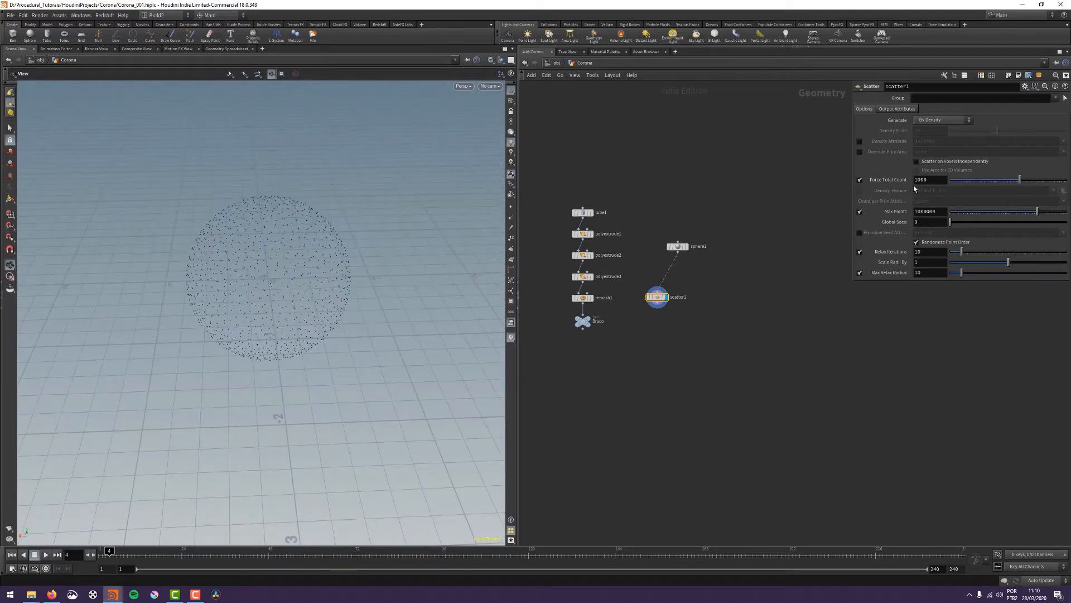
Set the Scatter node's forced total count to 55
double_click(926, 179)
text(55)
key(Return)
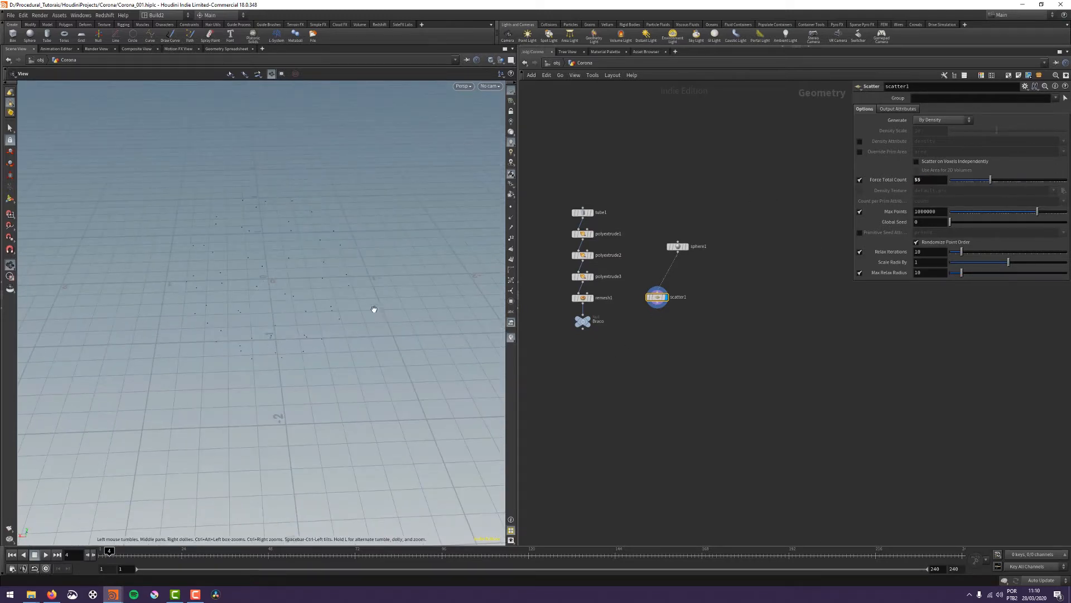
drag(374, 309, 346, 359)
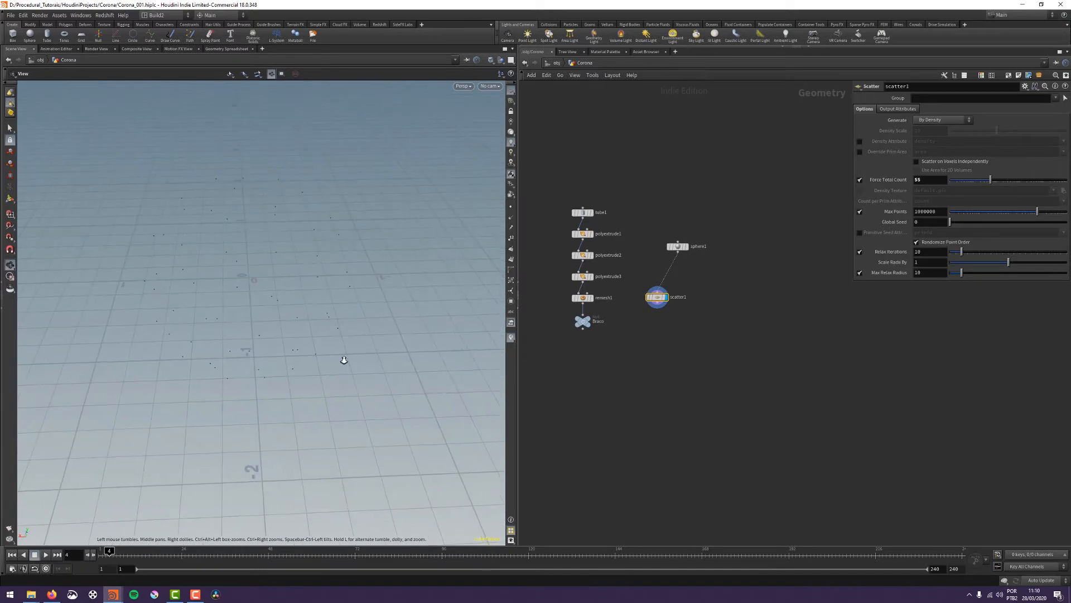
Hide the viewport's reference grid and show the sphere as a template wireframe around the scattered points
click(511, 93)
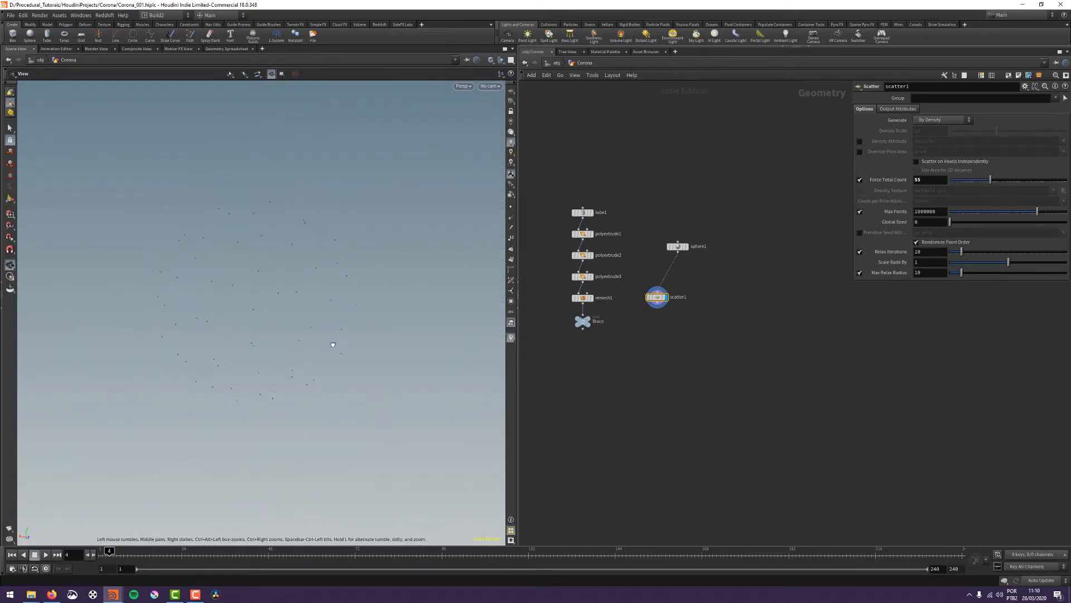
drag(341, 372, 380, 352)
click(689, 260)
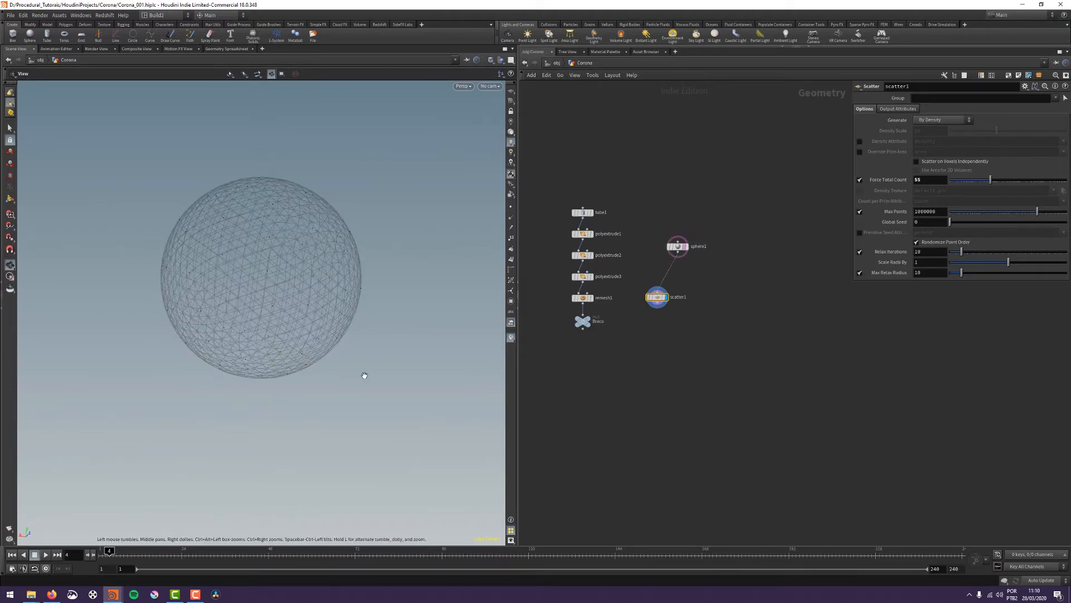
drag(371, 397, 315, 408)
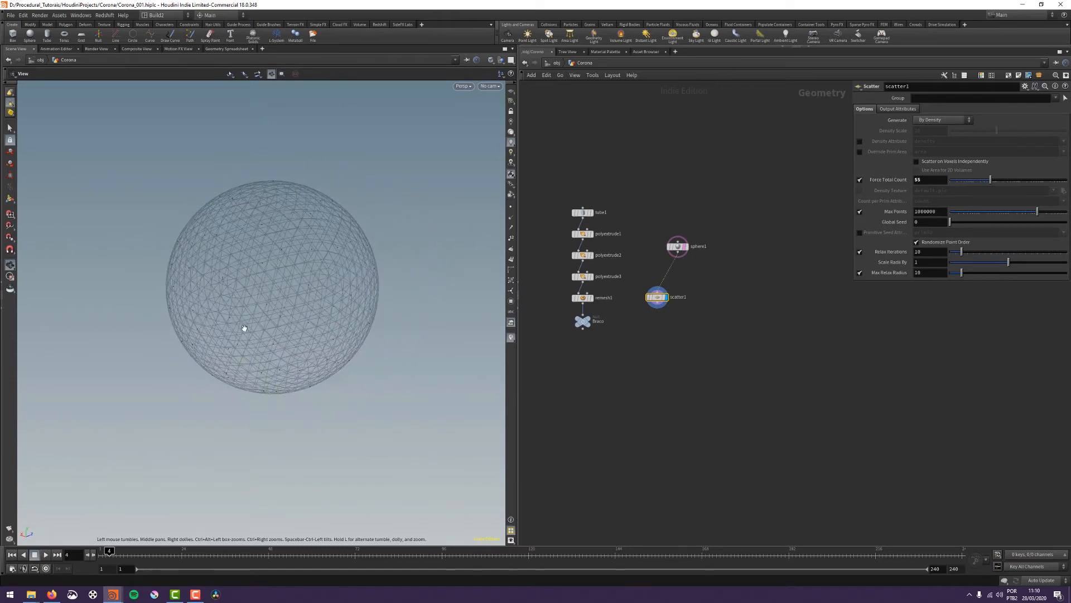
Increase the particle point size in the viewport's geometry display options
key(d)
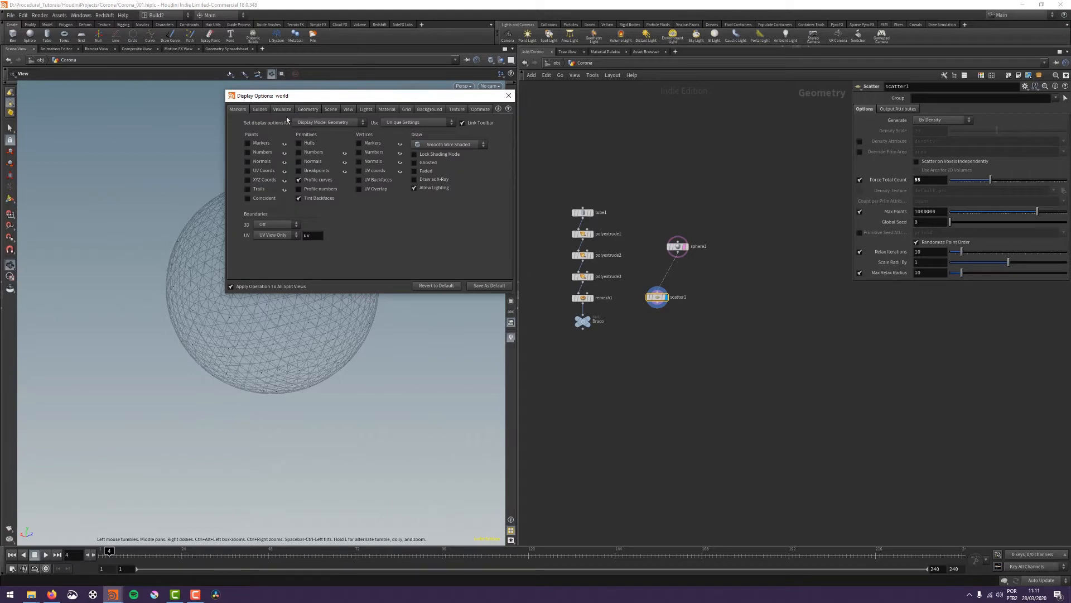
click(307, 110)
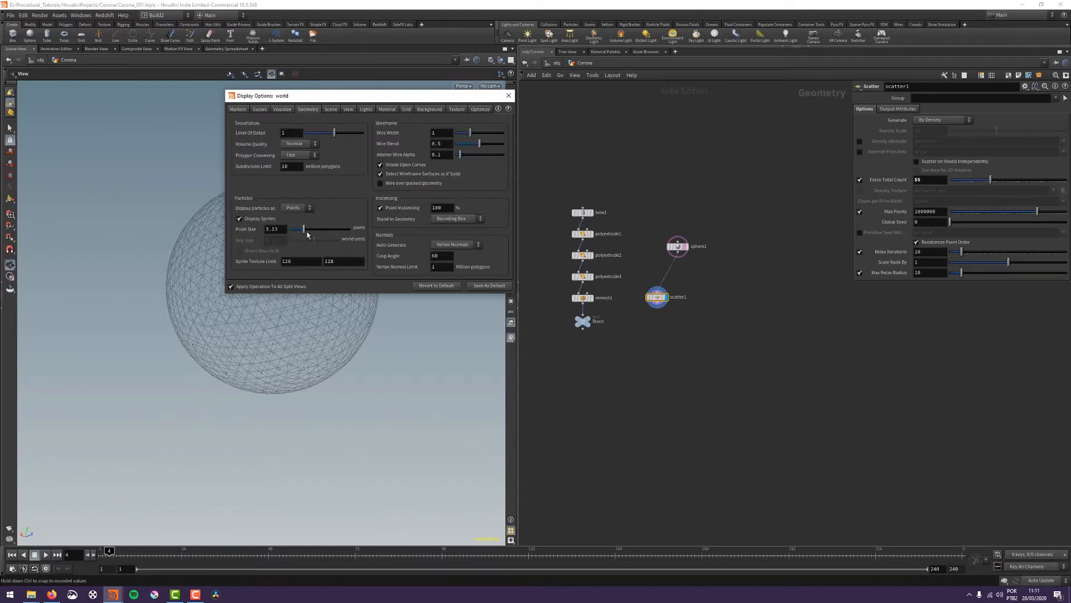
drag(333, 237, 357, 237)
click(512, 95)
scroll(360, 318, up, 2)
drag(378, 328, 411, 390)
Align the Scatter node directly below the sphere node in the network
mouse_move(626, 368)
middle_down()
mouse_move(608, 375)
mouse_move(607, 362)
middle_up()
drag(651, 298, 672, 294)
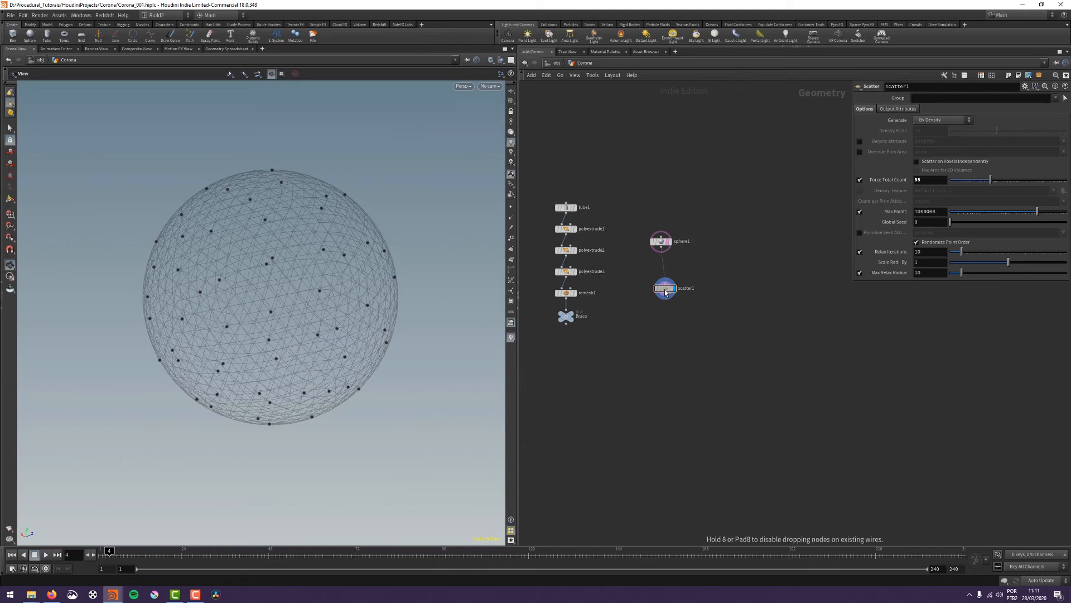
click(567, 326)
key(Tab)
key(Escape)
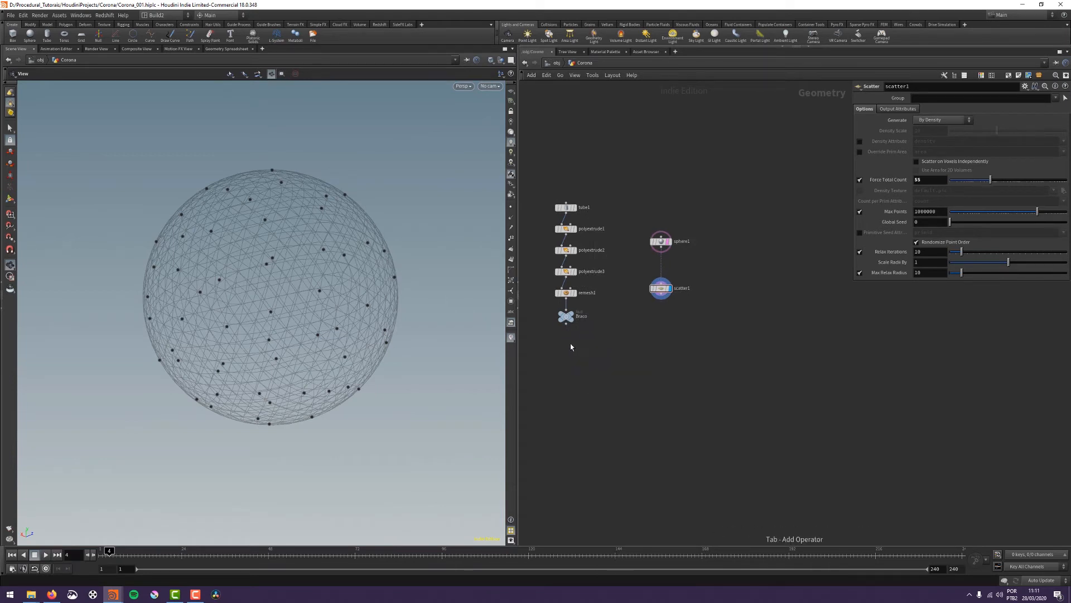
drag(621, 305, 551, 341)
drag(620, 333, 681, 290)
key(Tab)
text(copy)
key(Return)
click(594, 372)
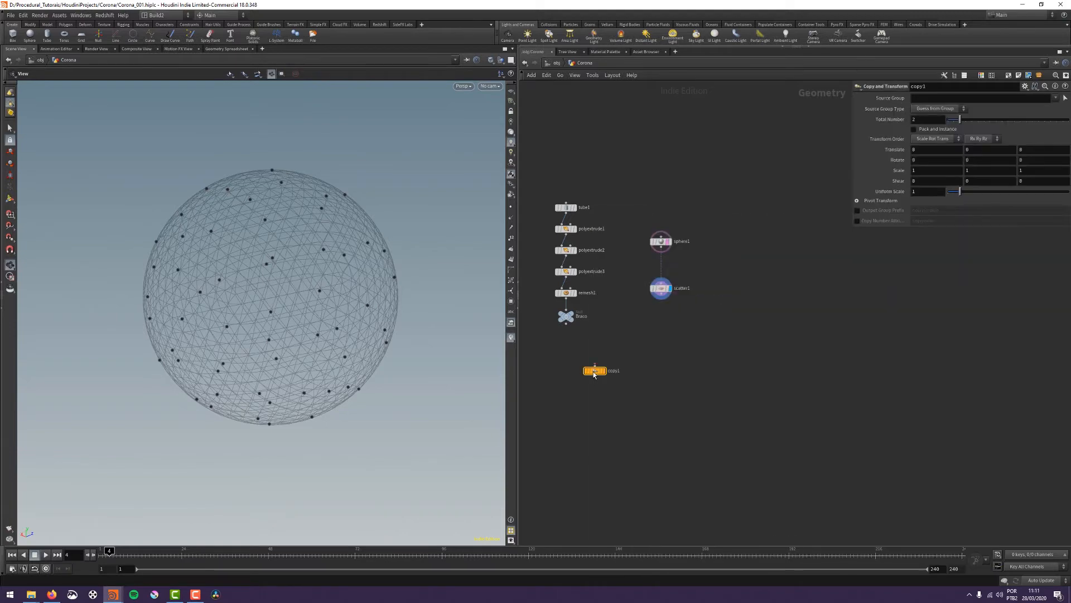
key(ctrl+z)
Add a Copy to Points node below the Braco null and the Scatter node in the network
key(Tab)
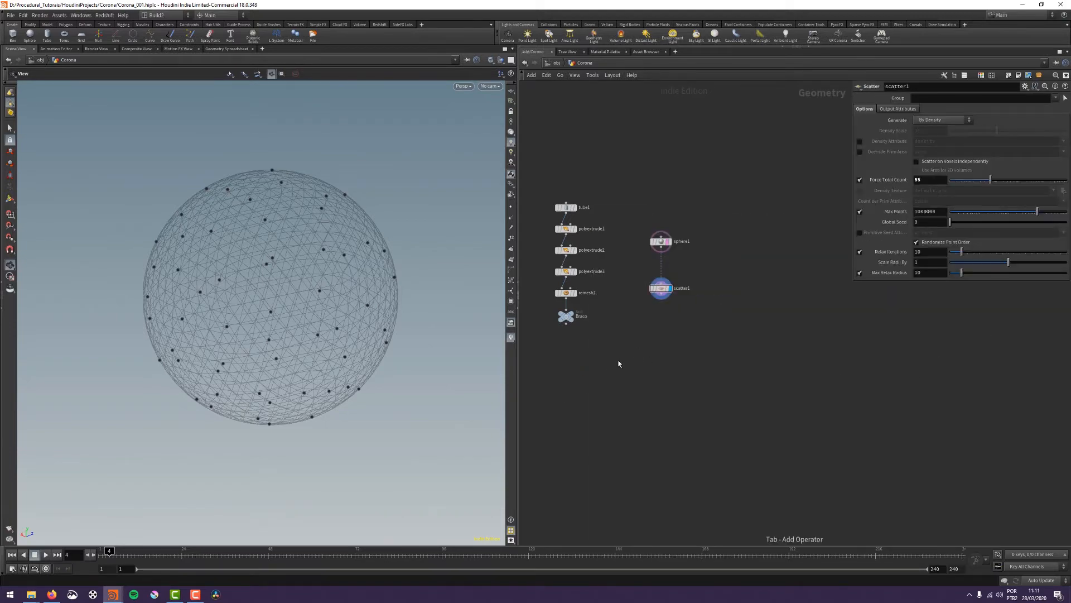
text(copy)
key(Down)
key(Down)
key(Down)
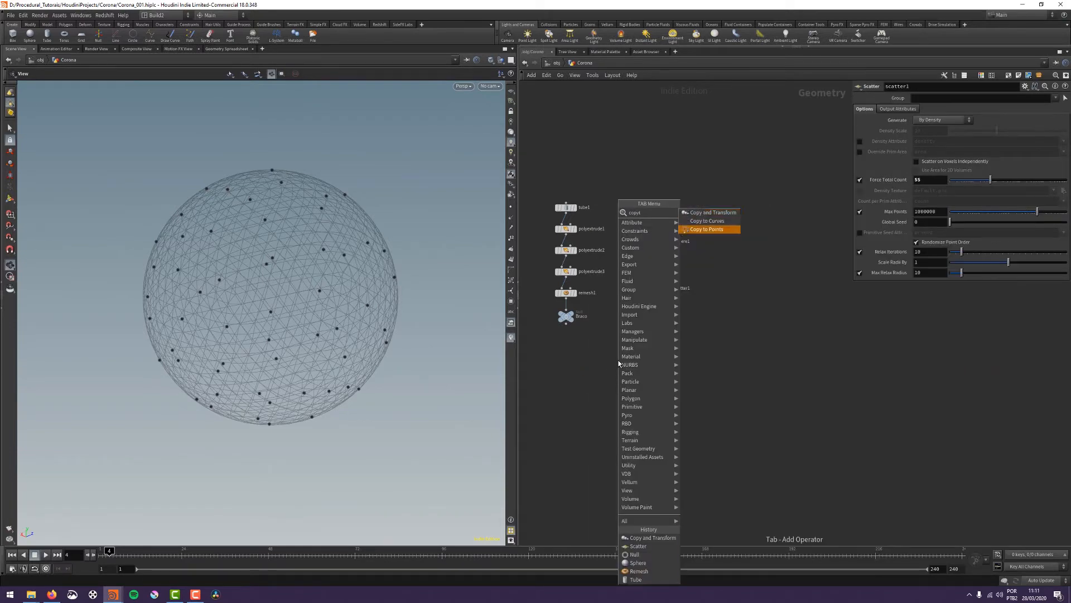
key(Return)
click(618, 362)
scroll(617, 382, up, 3)
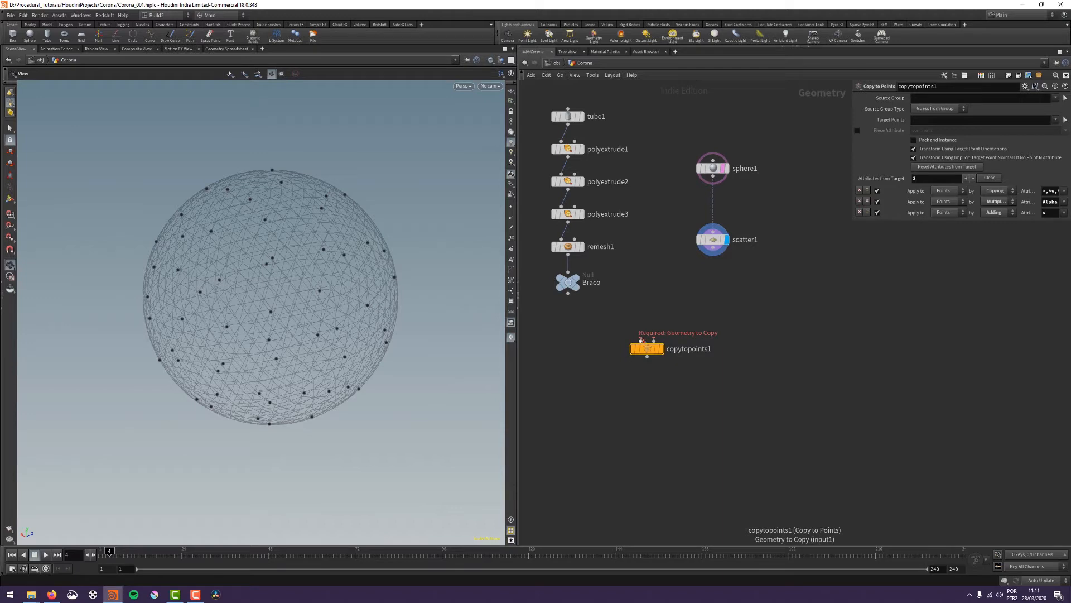
Wire Braco as the geometry to copy and the Scatter node as the target points, and display the Copy to Points result
drag(569, 296, 640, 340)
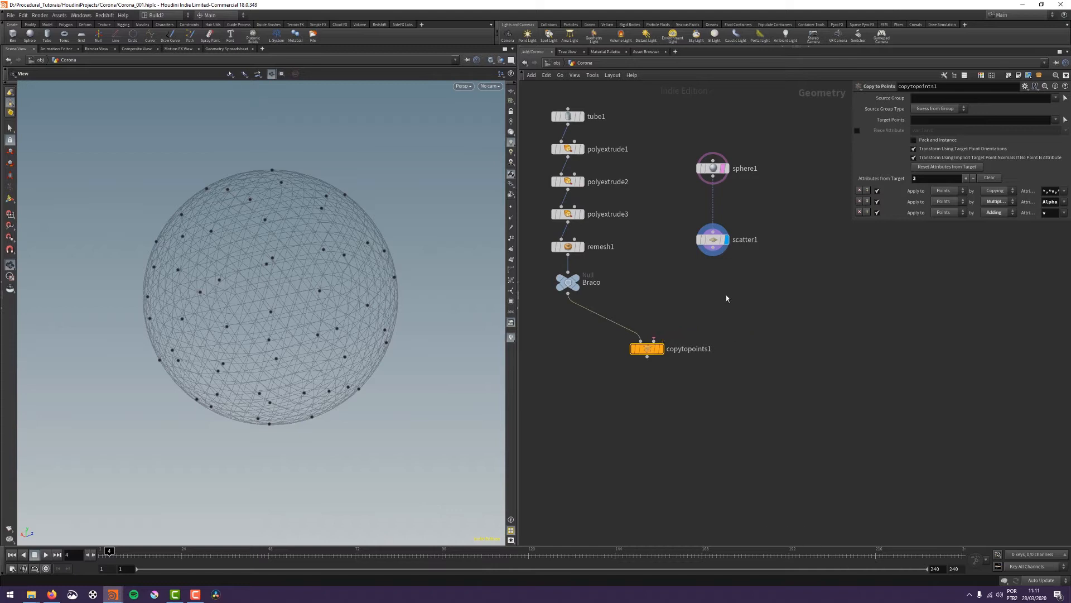
click(663, 339)
click(666, 334)
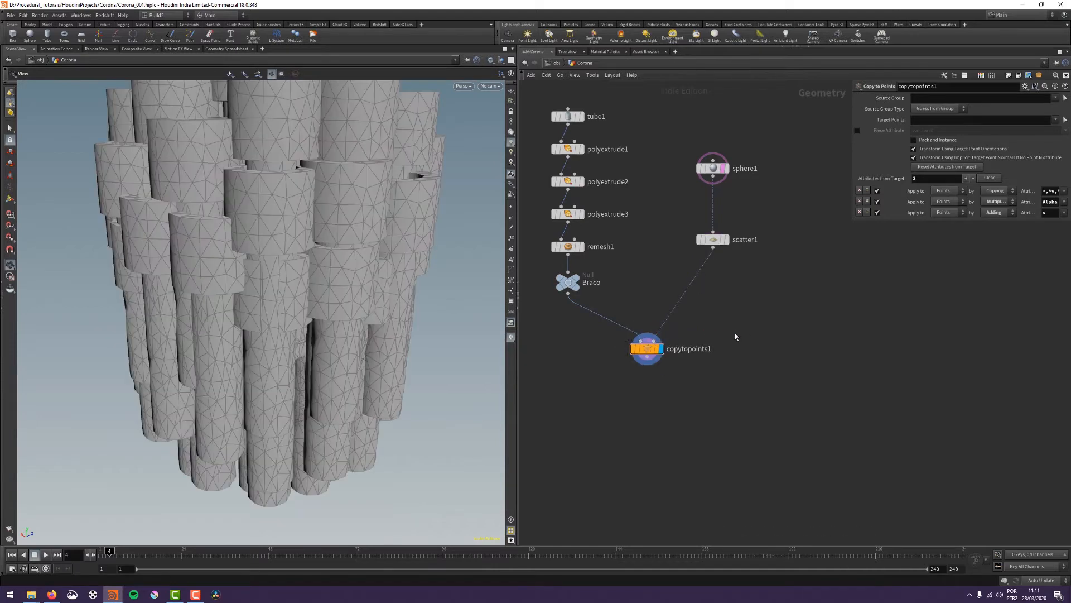
Switch the viewport to smooth shading without the wireframe overlay on the copied tubes
right_drag(395, 270, 374, 371)
drag(371, 328, 368, 320)
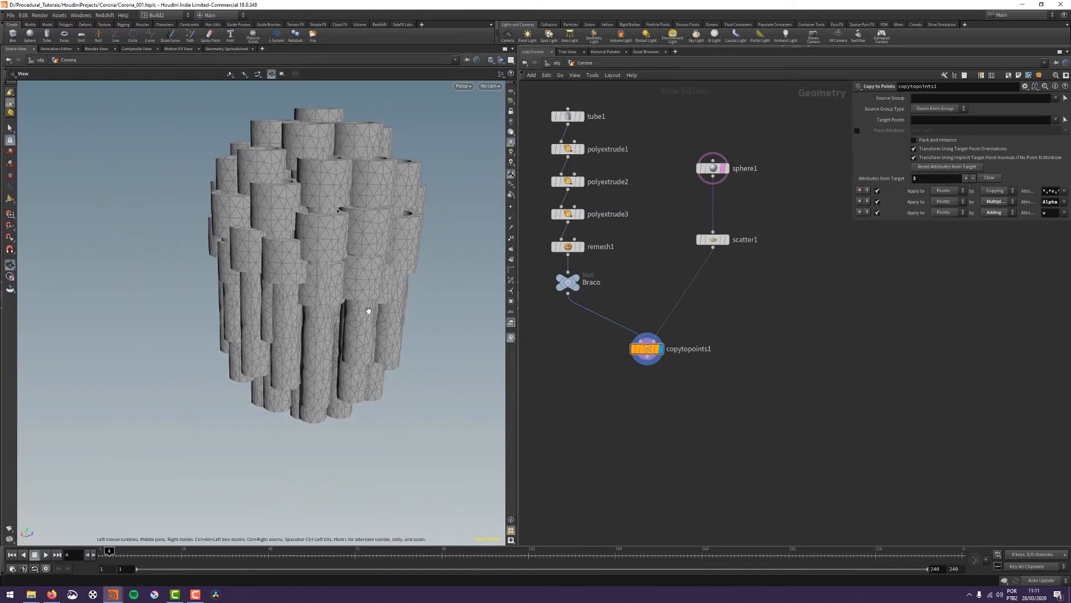
key(shift+w)
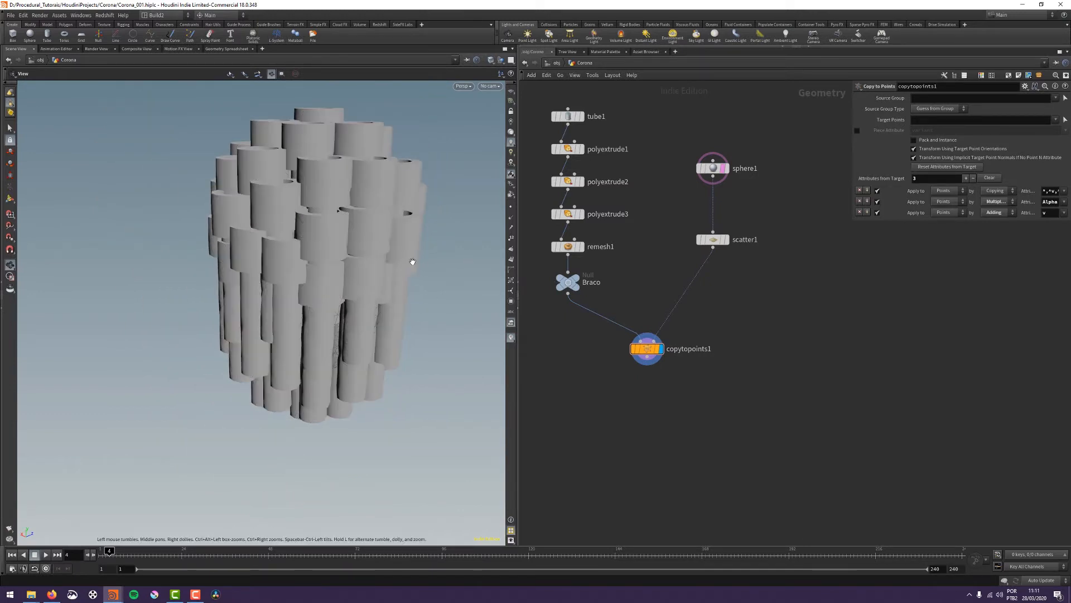
Display the Scatter node and set its forced total count to 1
middle_drag(744, 252, 779, 277)
click(675, 265)
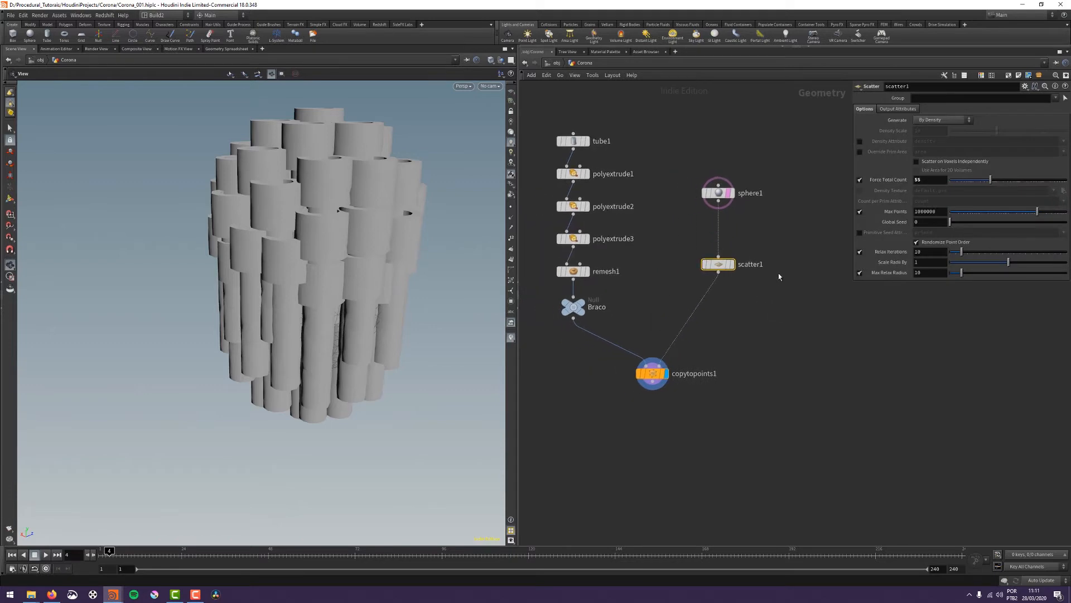
click(731, 264)
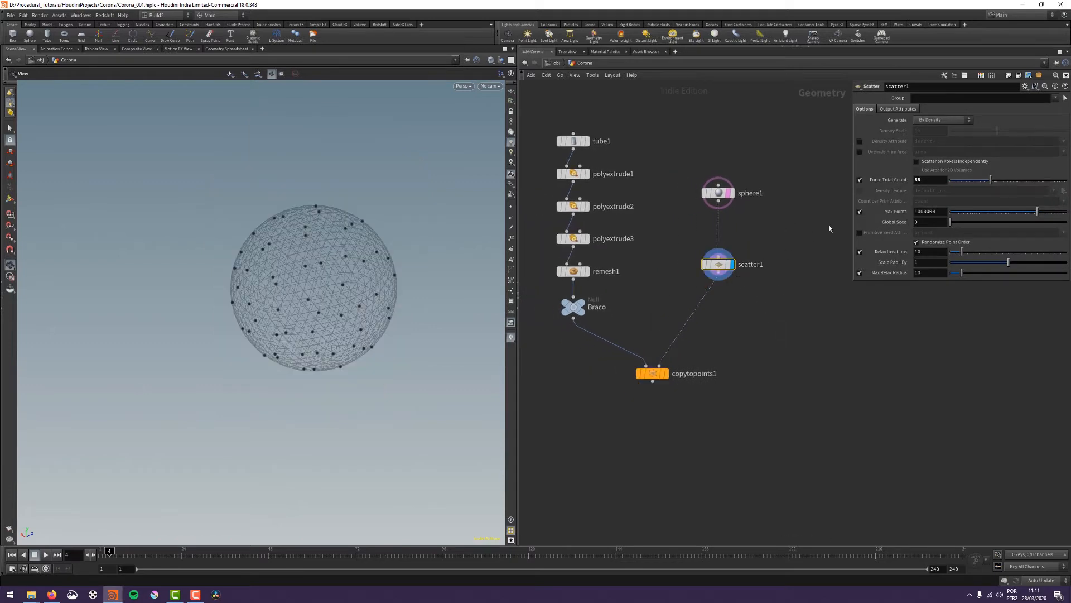
drag(898, 179, 743, 186)
text(1)
key(Return)
drag(342, 353, 283, 322)
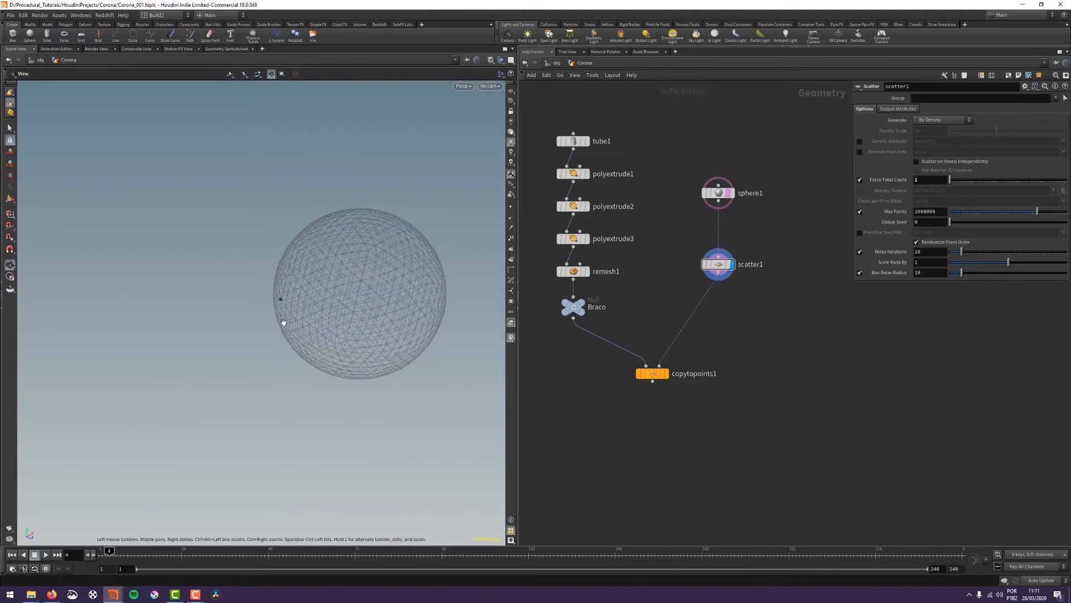
Display the Braco tube alone, turn off the sphere's template display and show the viewport's reference grid
click(596, 297)
drag(391, 341, 328, 314)
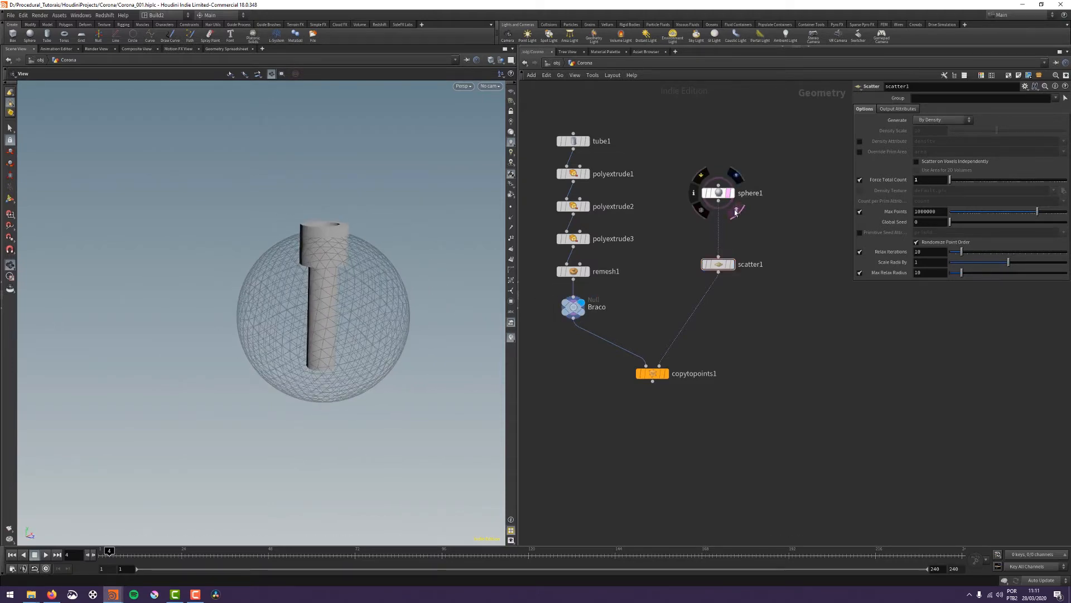
click(735, 211)
drag(327, 352, 319, 346)
click(511, 91)
drag(385, 239, 348, 284)
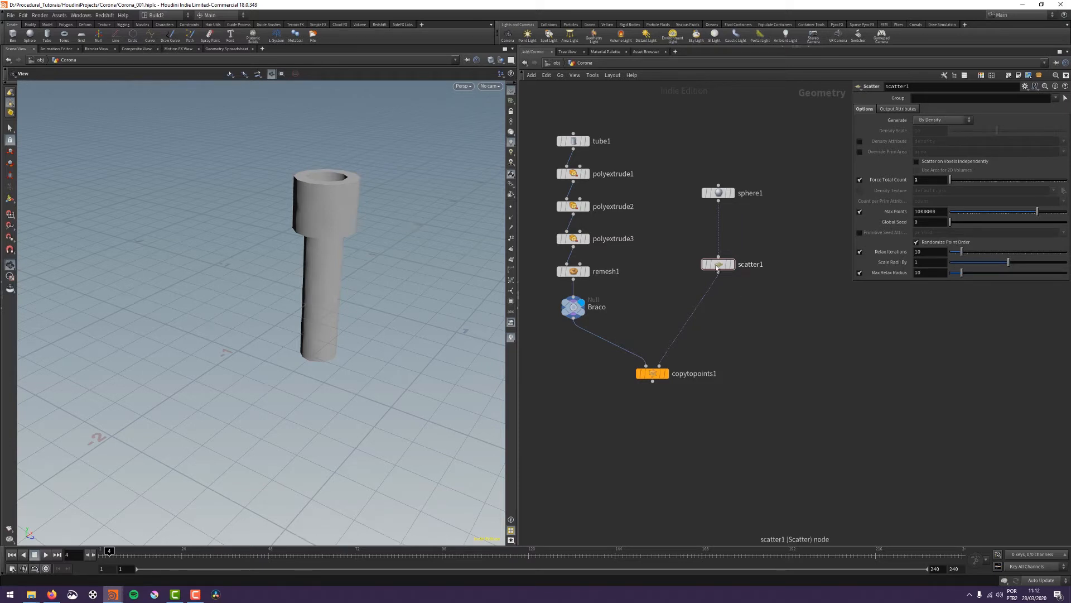
Template the scattered point and display the Copy to Points node to view the tube's placement on it
mouse_move(721, 266)
click(736, 282)
drag(430, 307, 354, 327)
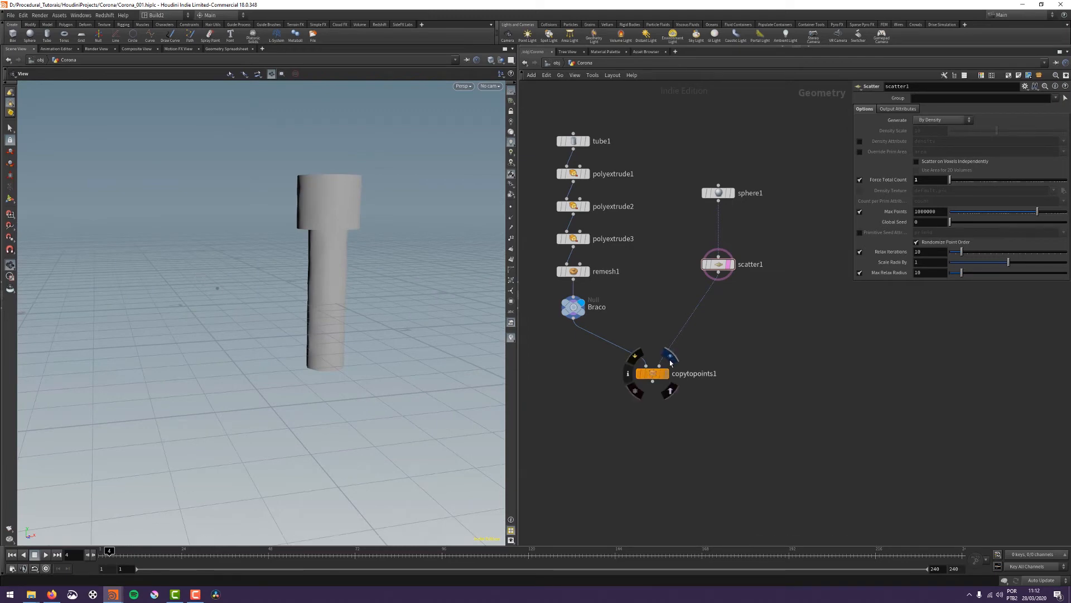
click(670, 361)
drag(454, 370, 287, 313)
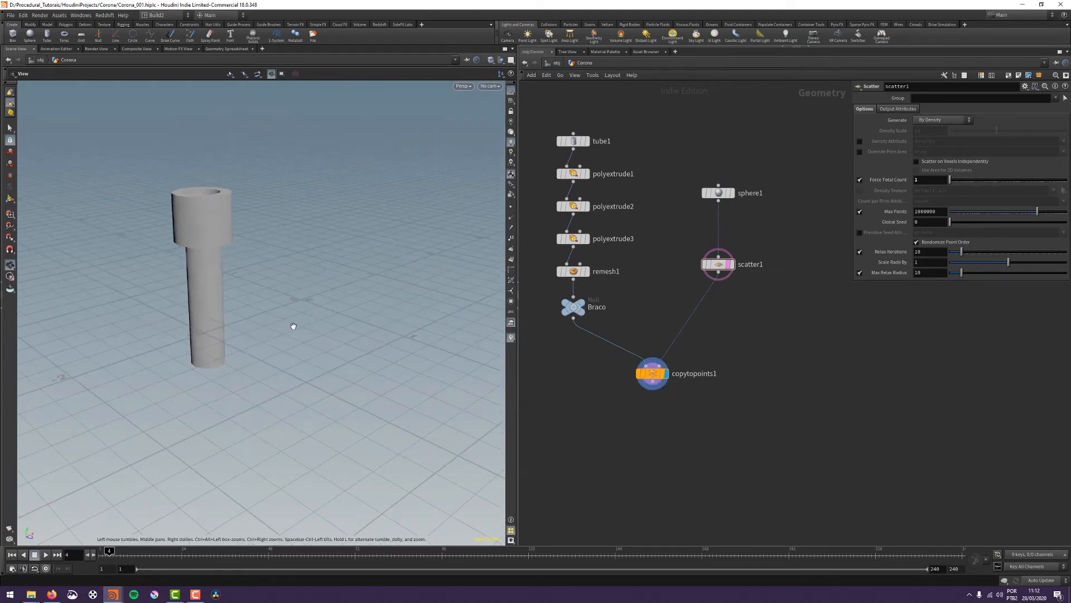
drag(280, 354, 265, 311)
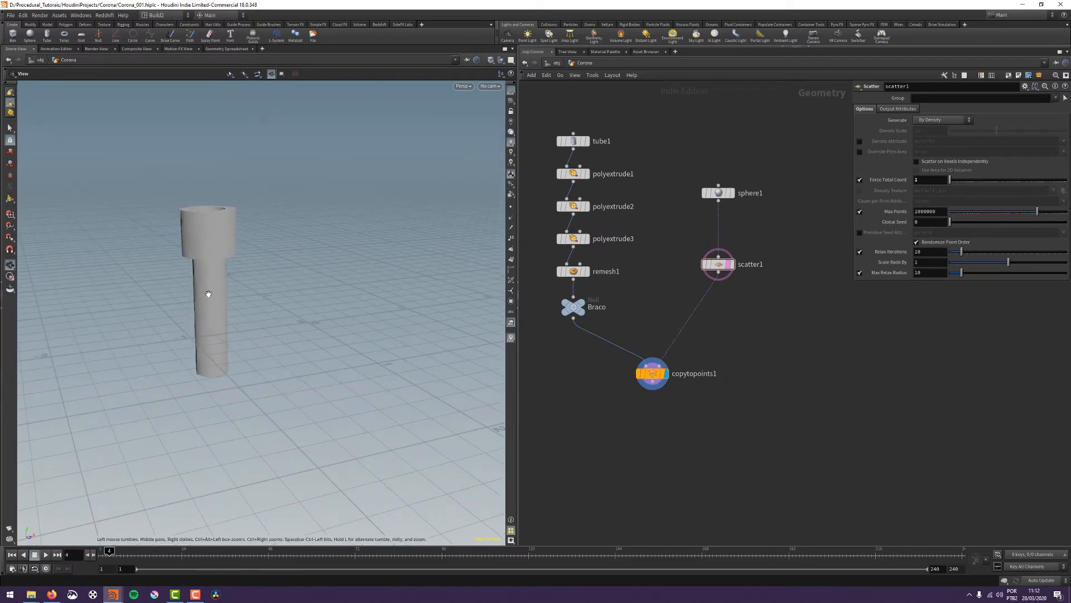
Turn off the Scatter node's template display and show the sphere as a template around the copied tube
mouse_move(680, 333)
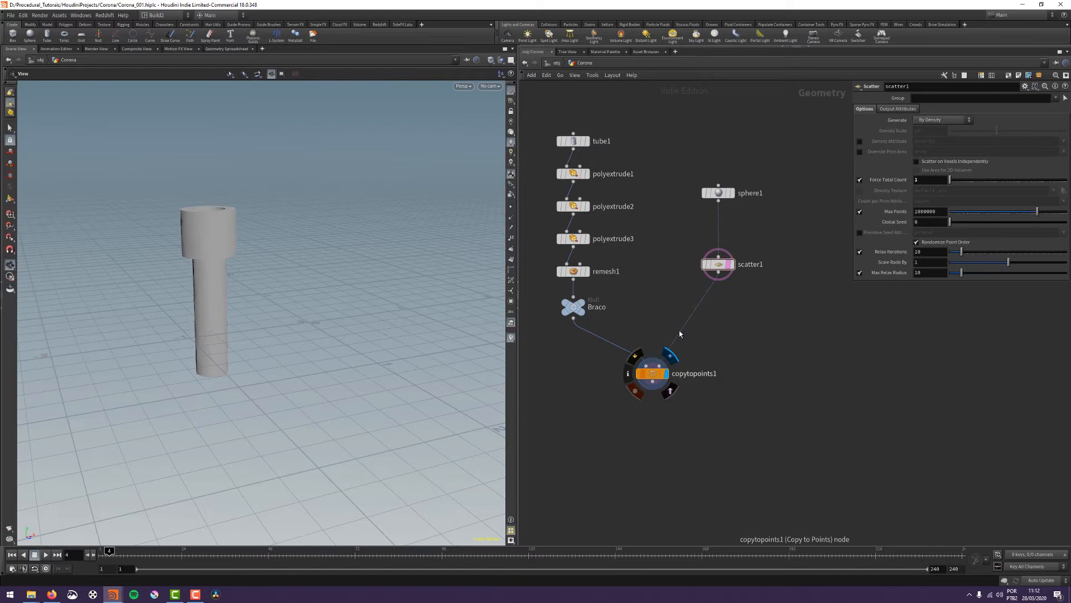
click(731, 193)
click(676, 361)
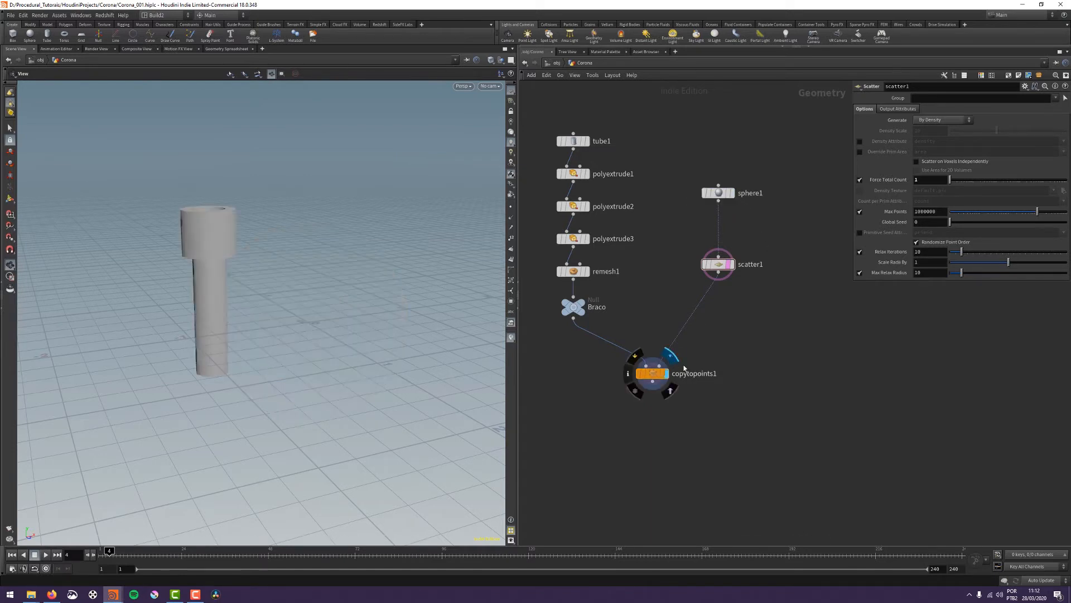
click(728, 193)
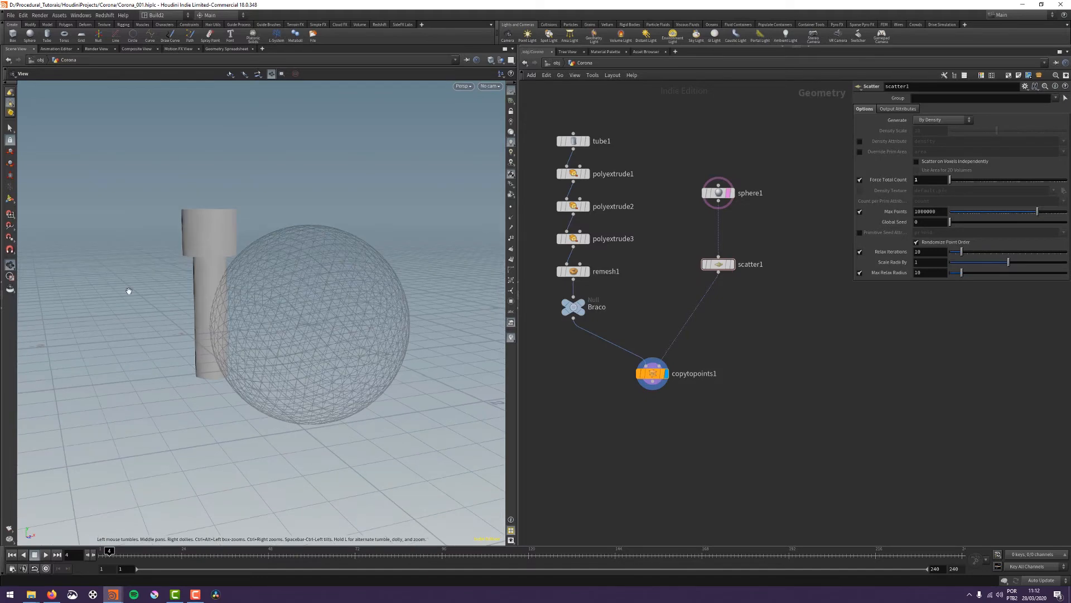
Set the Scatter node's forced total count to 3
click(726, 264)
drag(928, 179, 760, 218)
text(3)
key(Return)
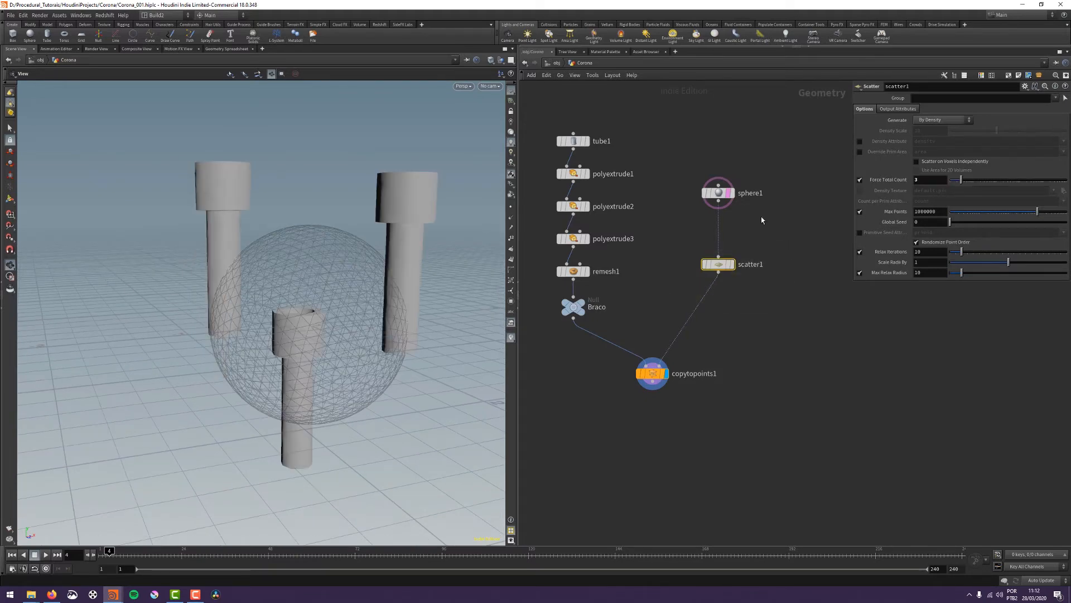
Compare the original Braco tube with the Copy to Points result to examine the copies' orientation on the sphere
click(591, 289)
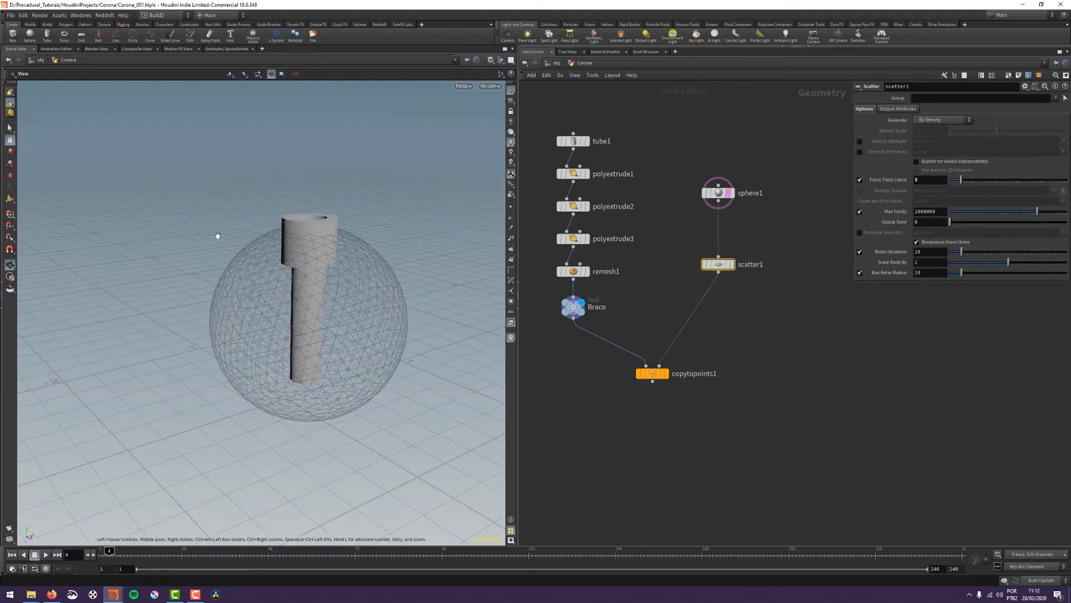
click(665, 373)
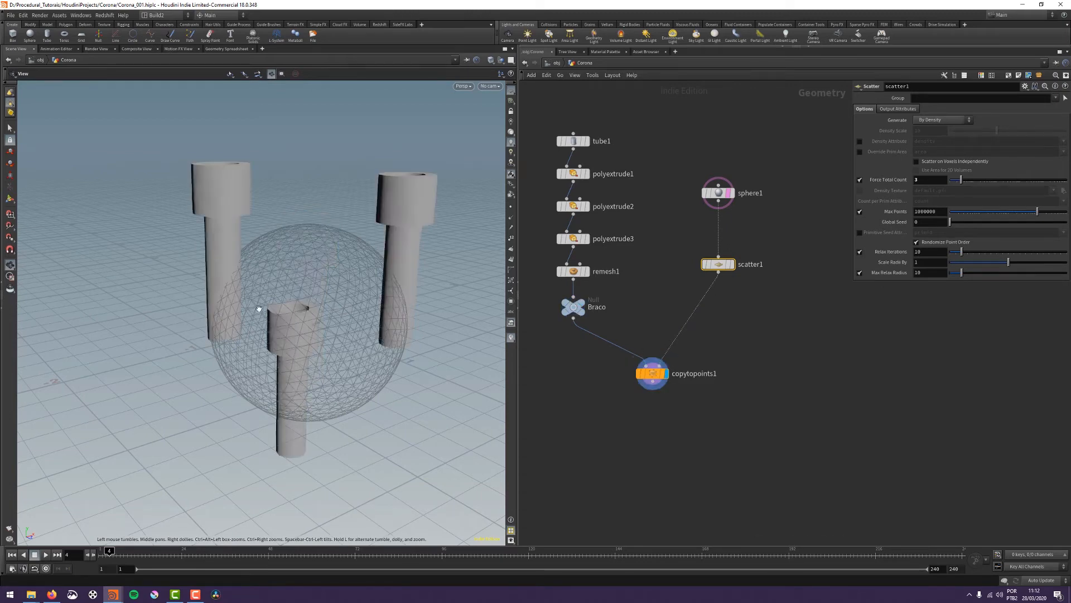
drag(311, 372, 309, 306)
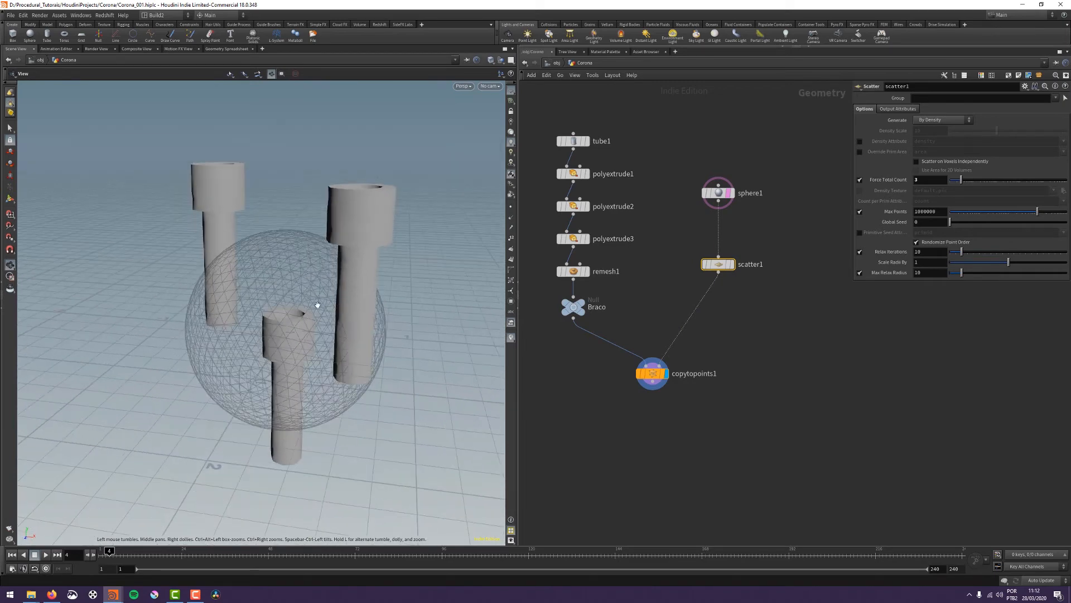
Inspect the sphere node's info to check which point attributes it carries
middle_click(712, 195)
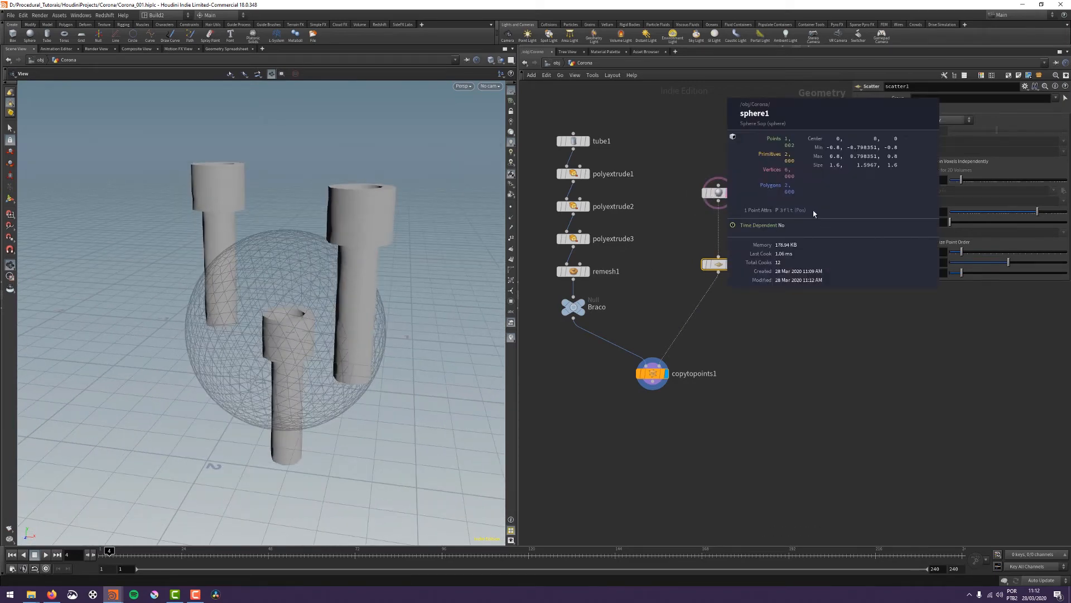
drag(762, 345, 649, 389)
middle_drag(753, 341, 720, 357)
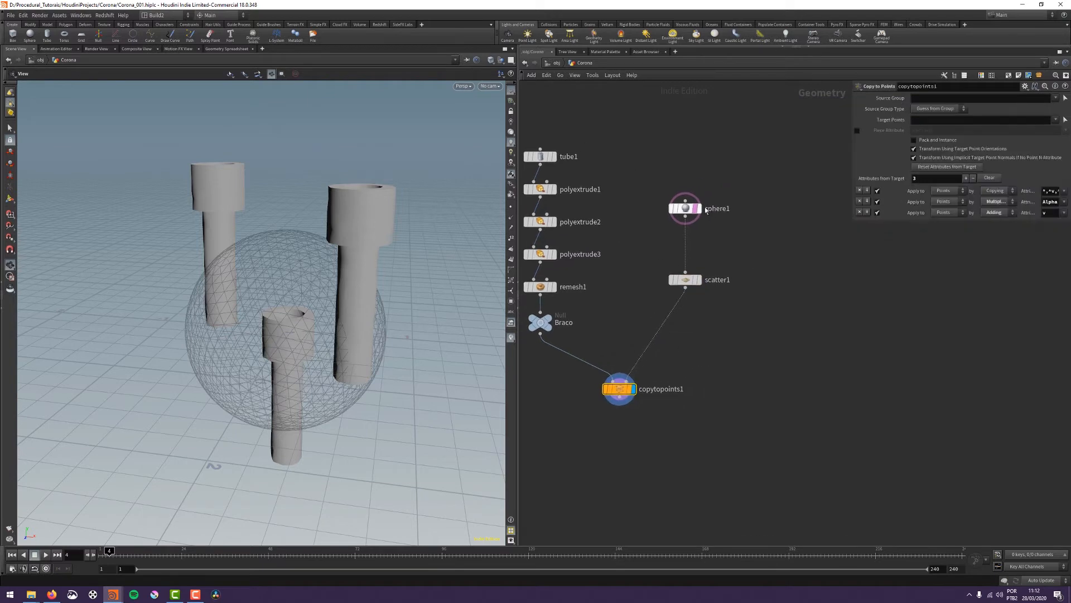
middle_click(681, 209)
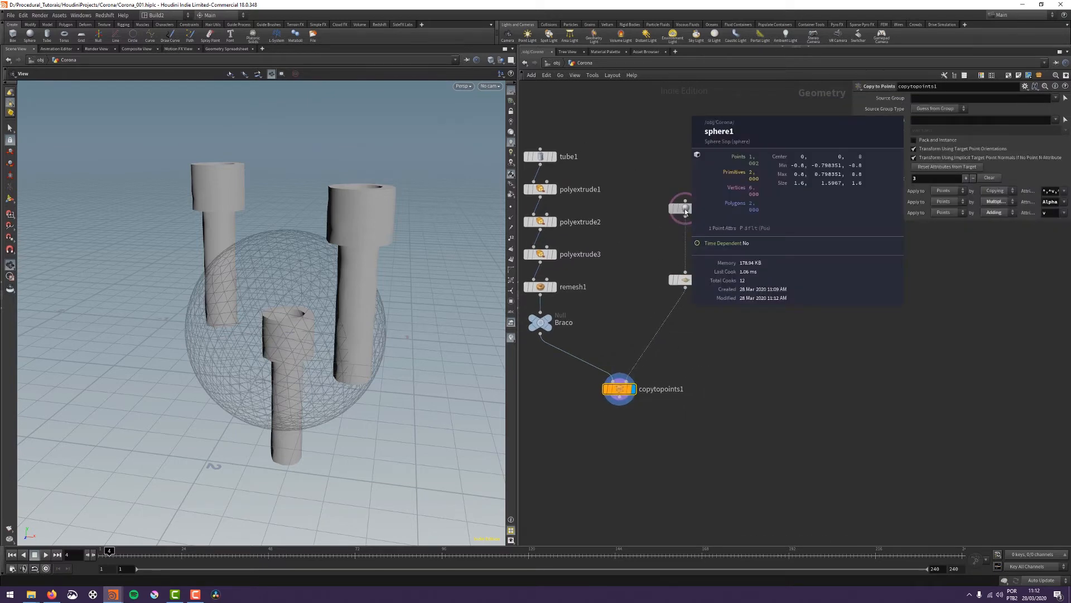
middle_click(682, 212)
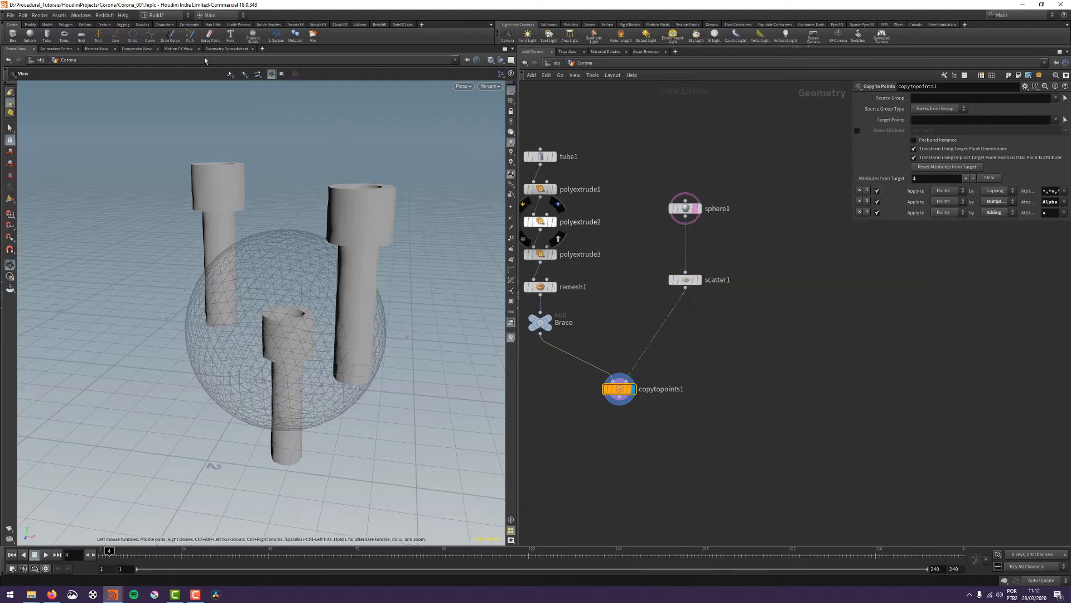
Examine the point positions of the copied geometry and of the Scatter node in the Geometry Spreadsheet, returning to the scene view
click(226, 49)
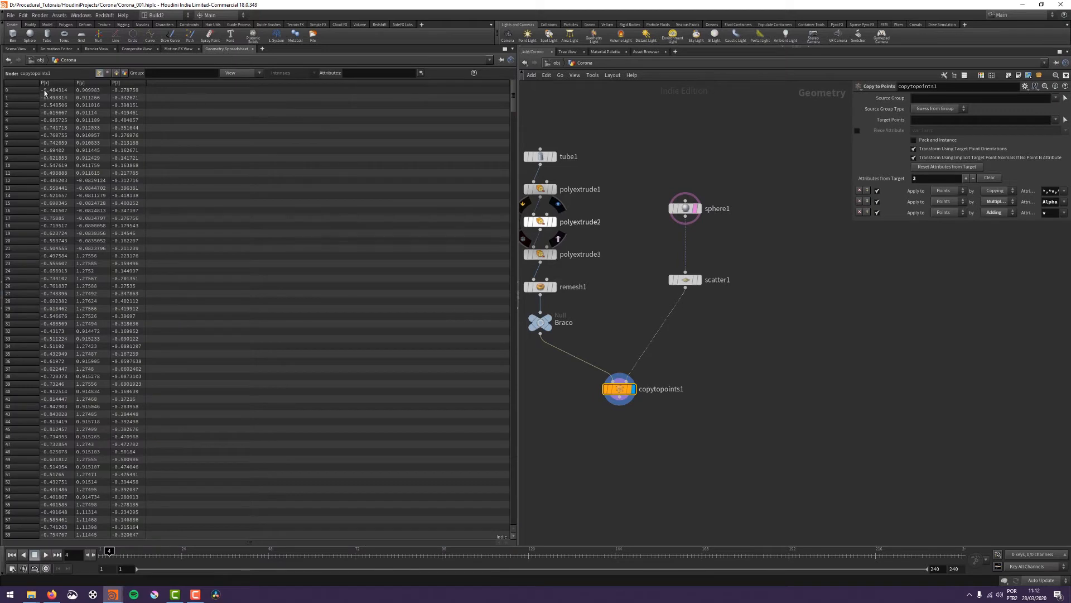
middle_click(682, 209)
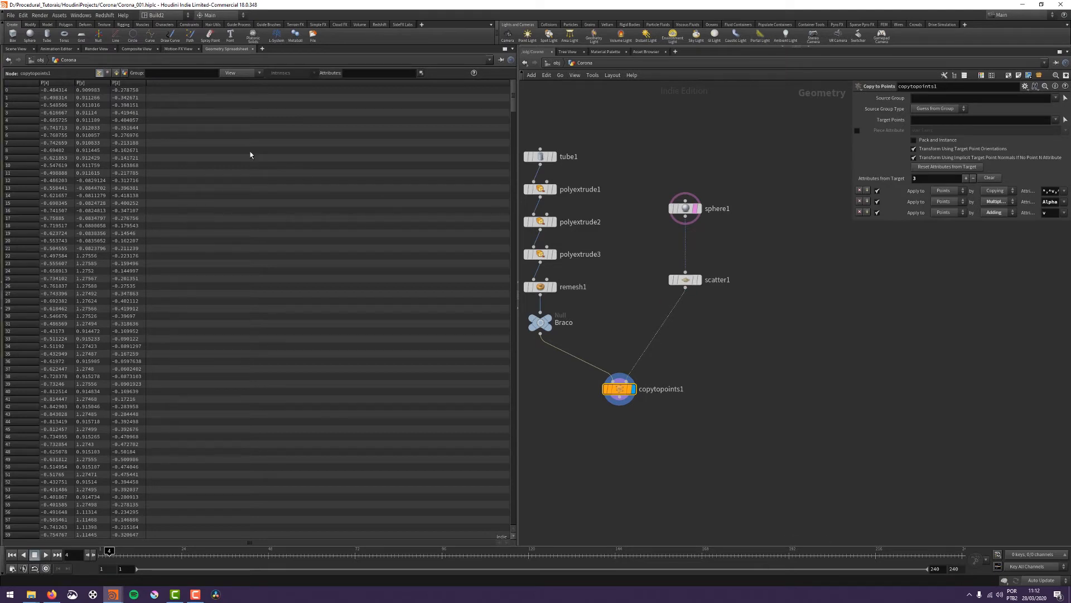
click(683, 281)
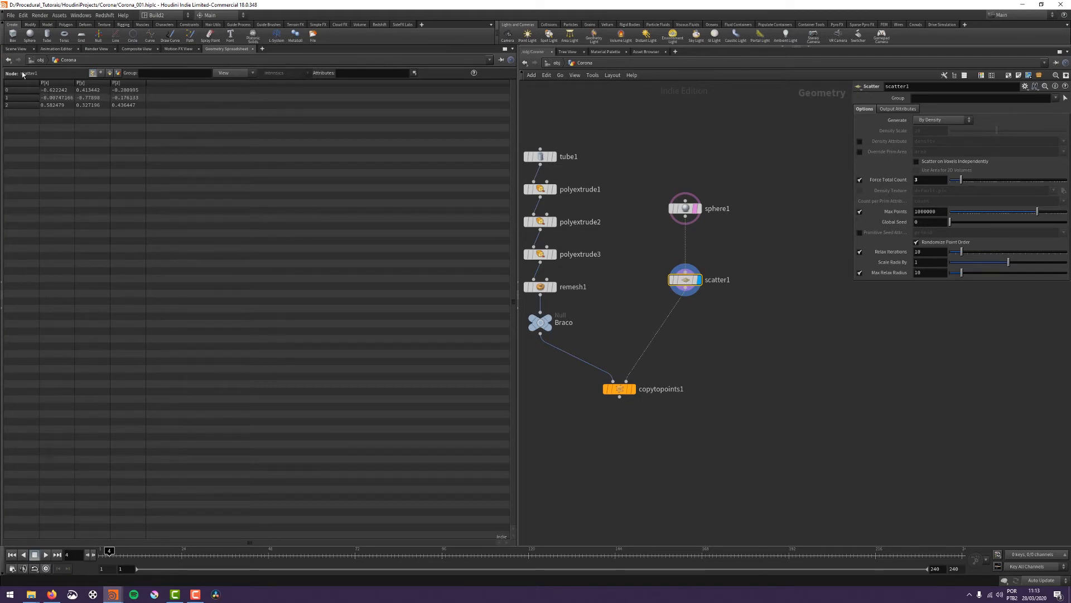
click(16, 49)
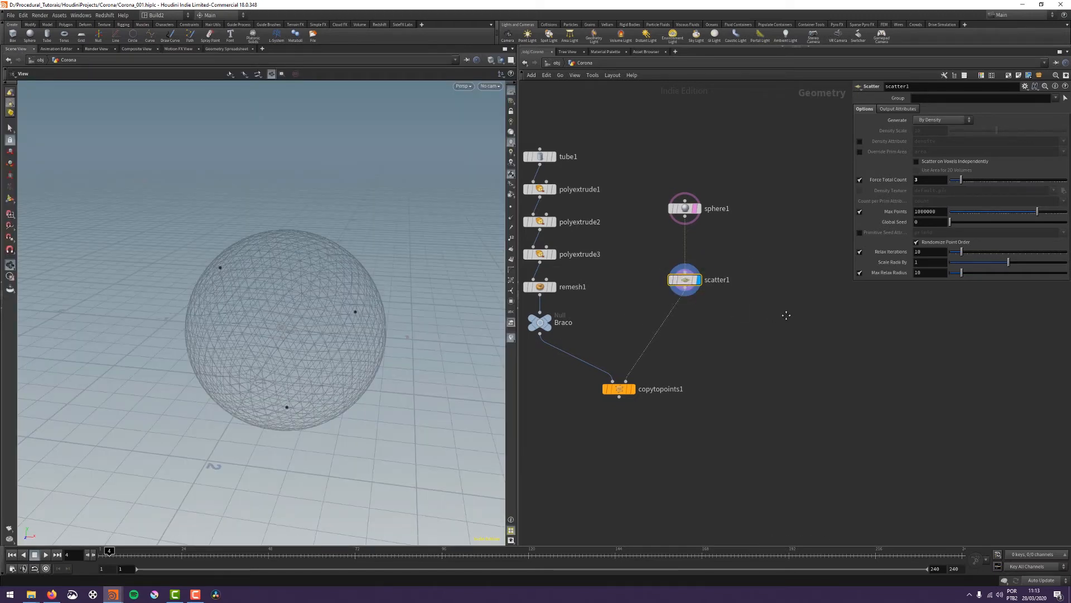
Inspect the Scatter node's info and display the Copy to Points result again
middle_drag(748, 342, 734, 359)
middle_click(669, 294)
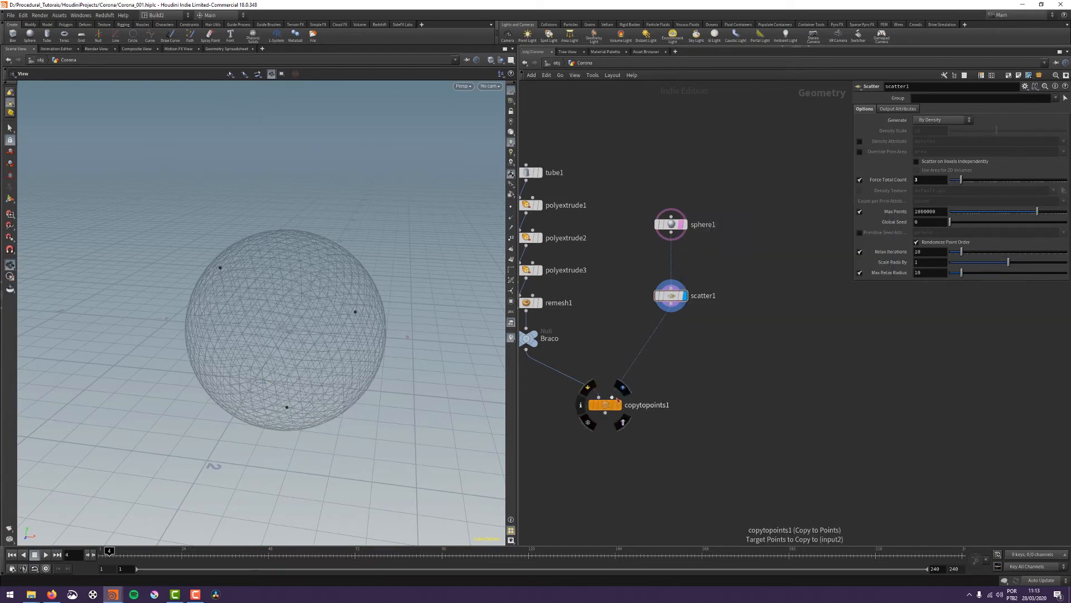
click(622, 388)
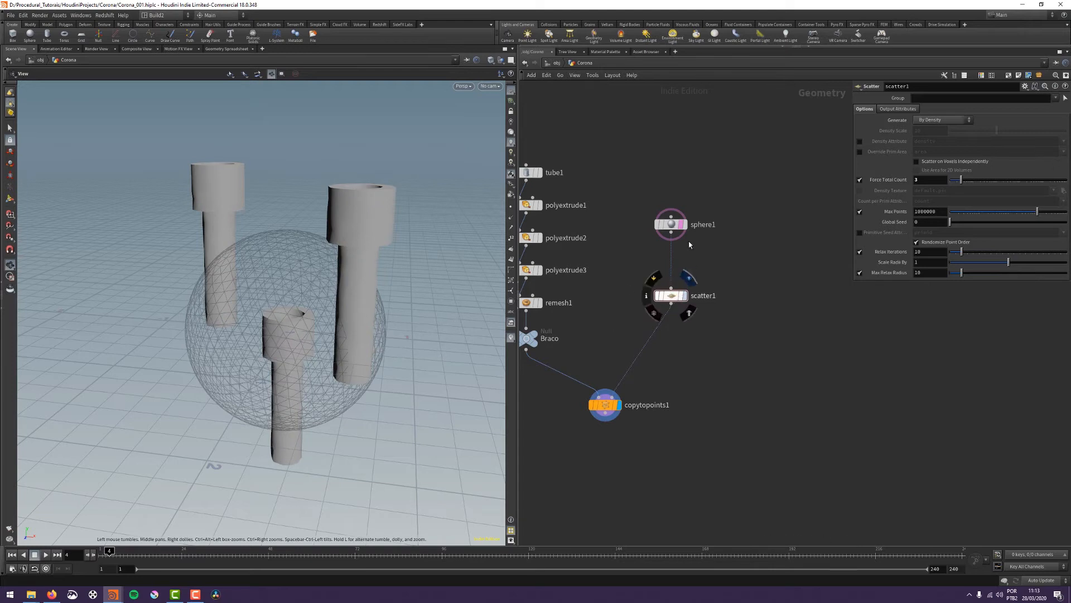
Insert a Normal node between the sphere and the Scatter node
middle_drag(722, 254, 696, 273)
middle_click(645, 247)
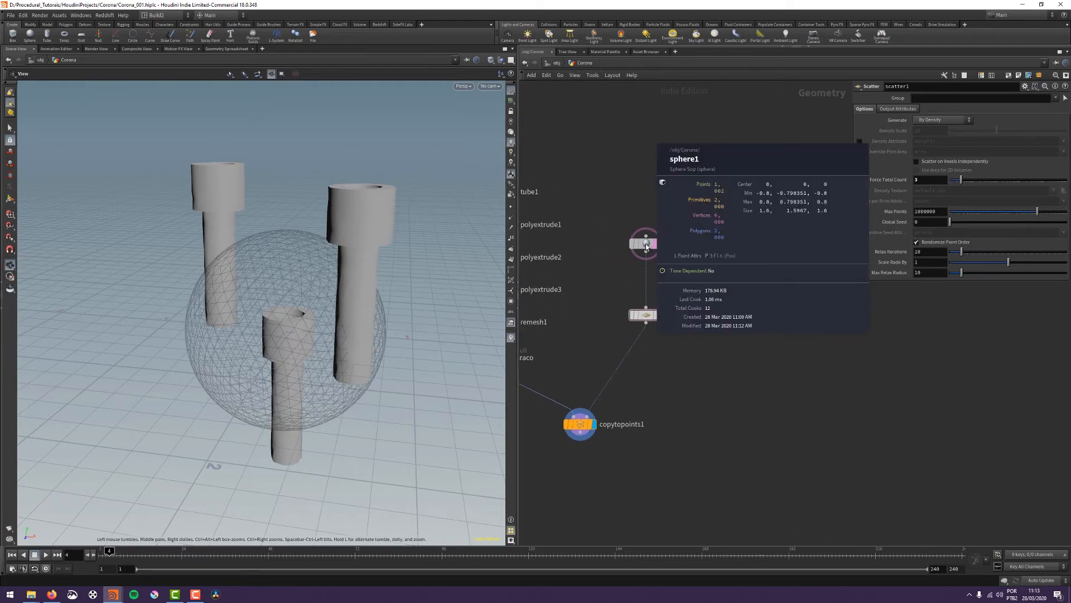
key(Tab)
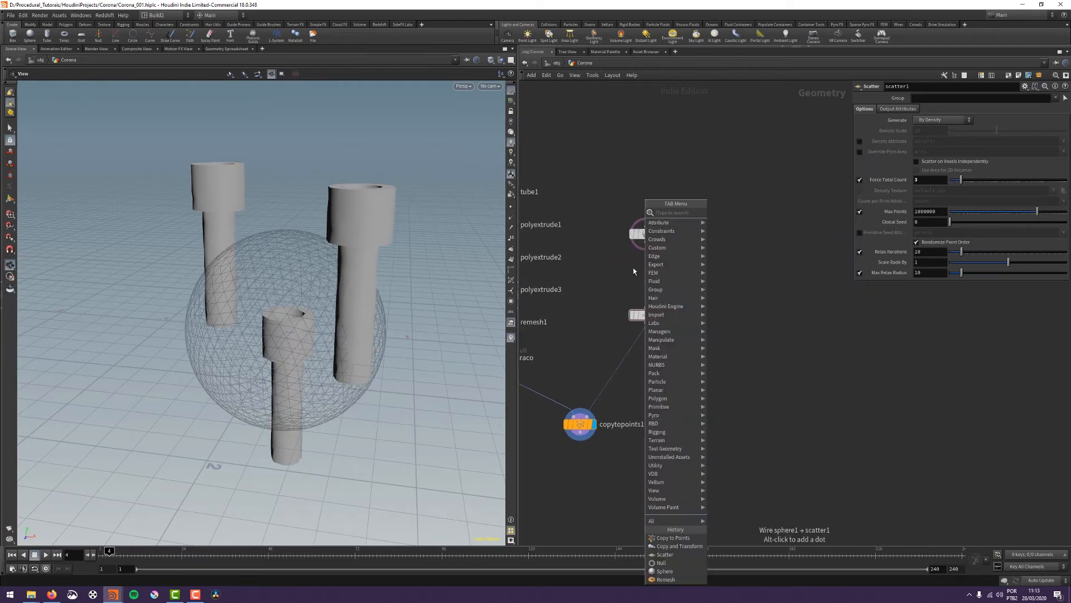
text(normal)
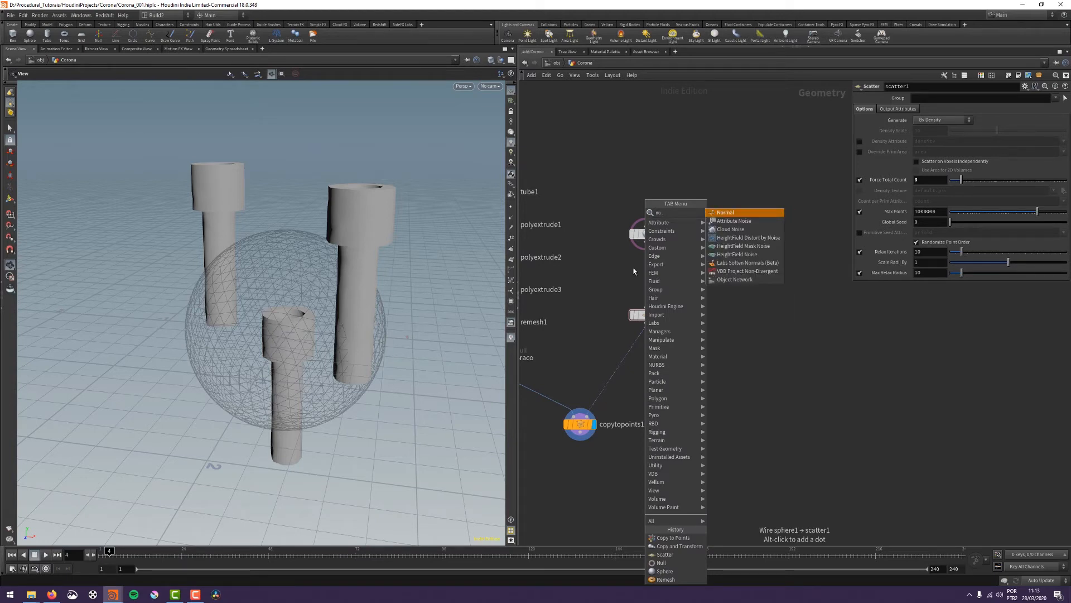
key(Return)
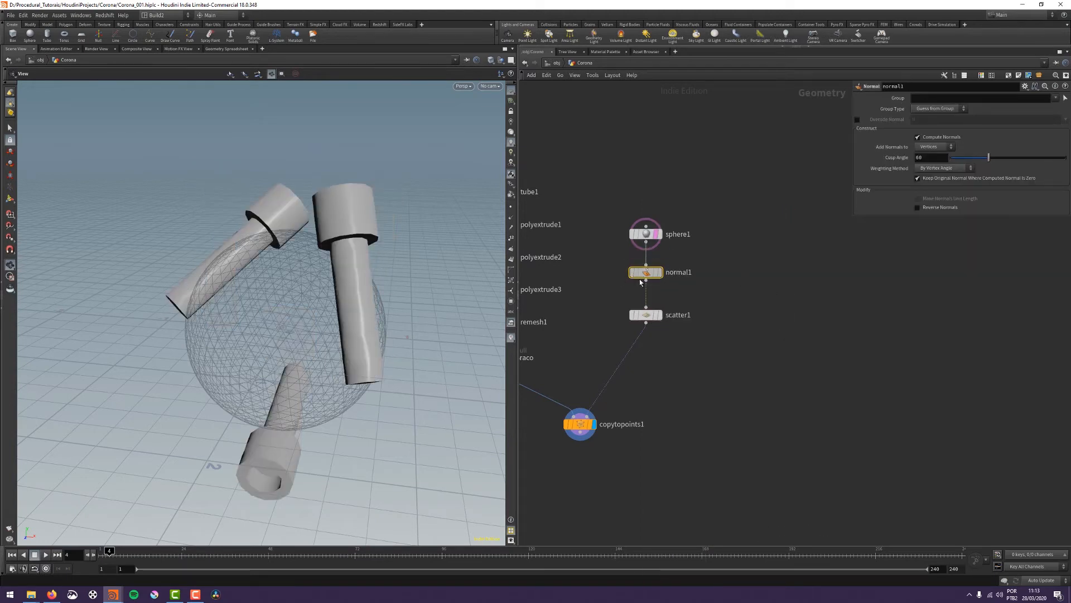
click(644, 282)
Inspect the Normal and Scatter nodes' attribute info, and examine the copies' orientation in the Copy to Points result
middle_click(651, 279)
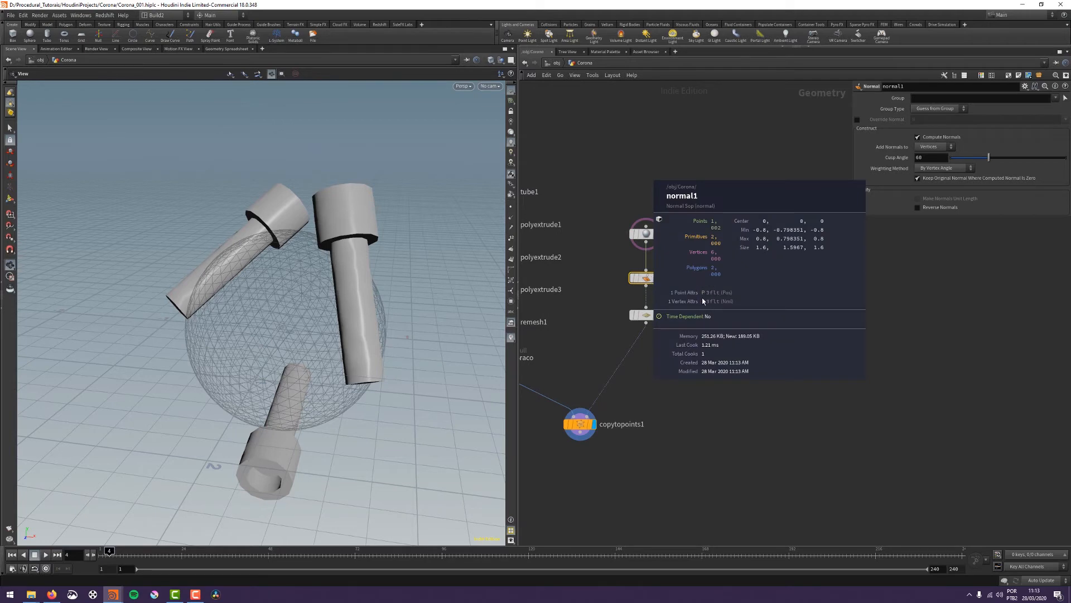
click(659, 315)
middle_click(650, 318)
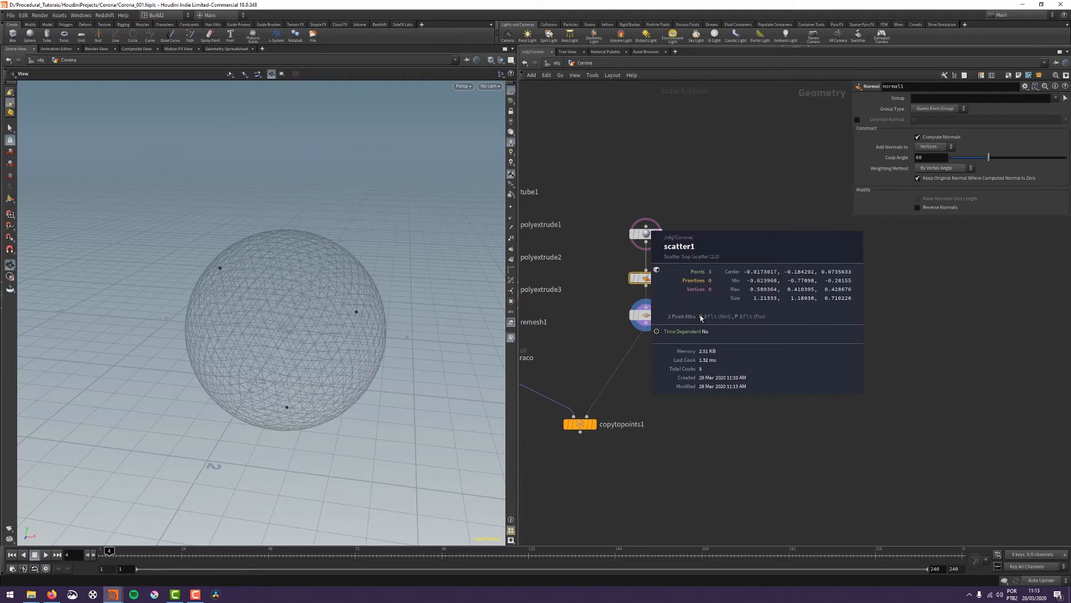
click(628, 395)
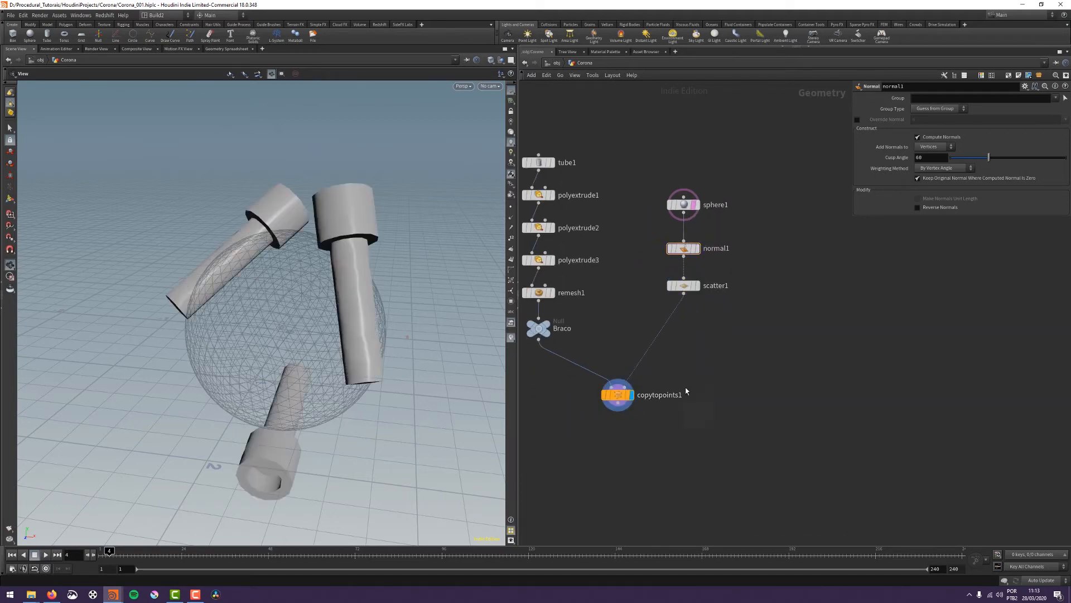
drag(468, 323, 340, 252)
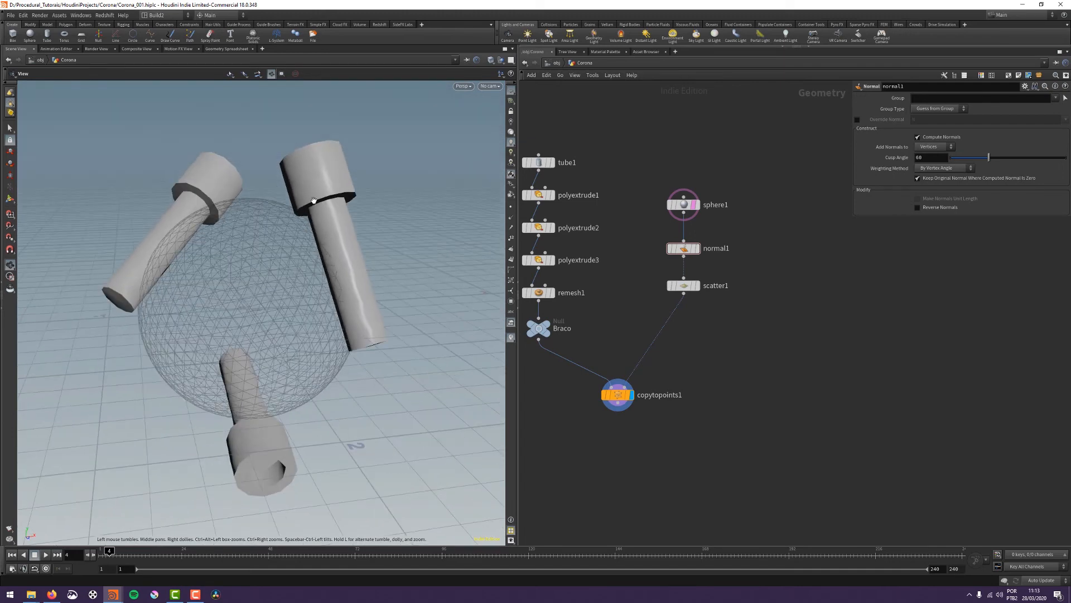
Display the Braco tube with the Copy to Points result as a template, and move the tube-to-remesh chain up to free space above Braco
middle_drag(602, 284, 652, 294)
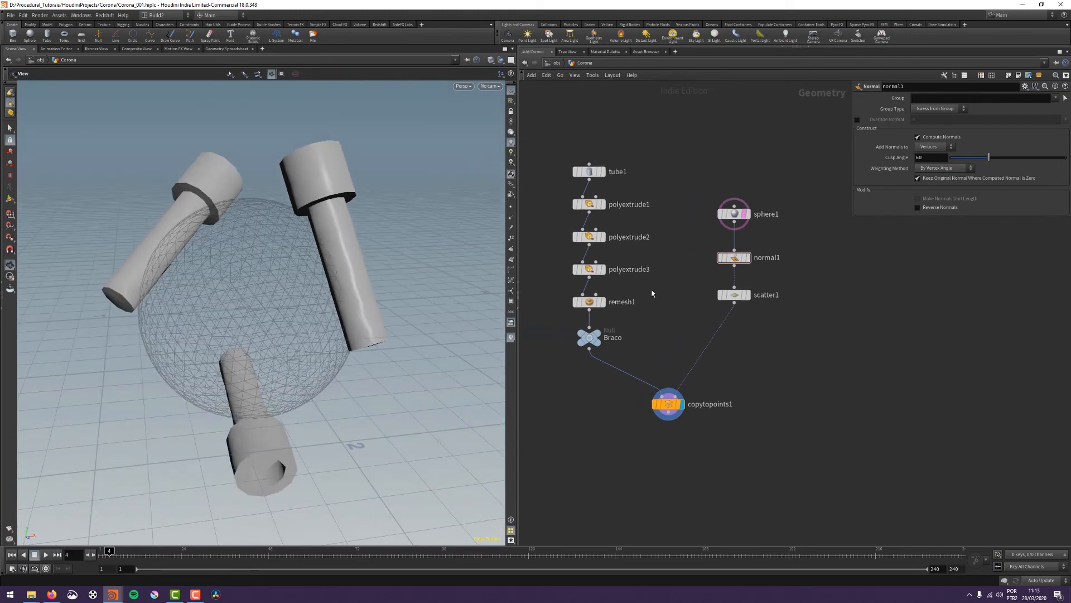
mouse_move(586, 341)
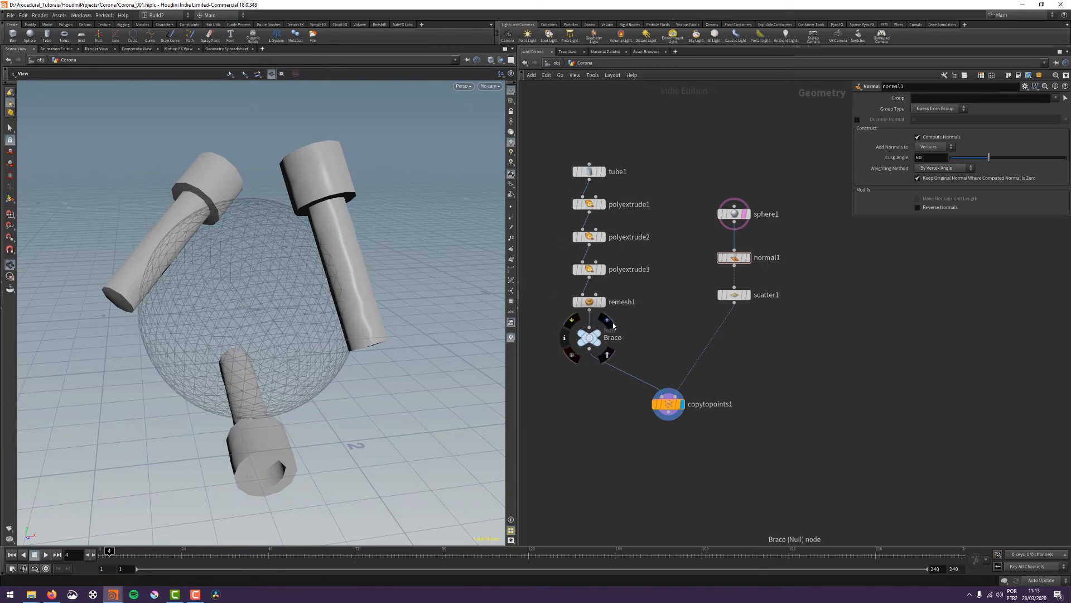
click(608, 324)
drag(572, 136, 593, 259)
click(605, 293)
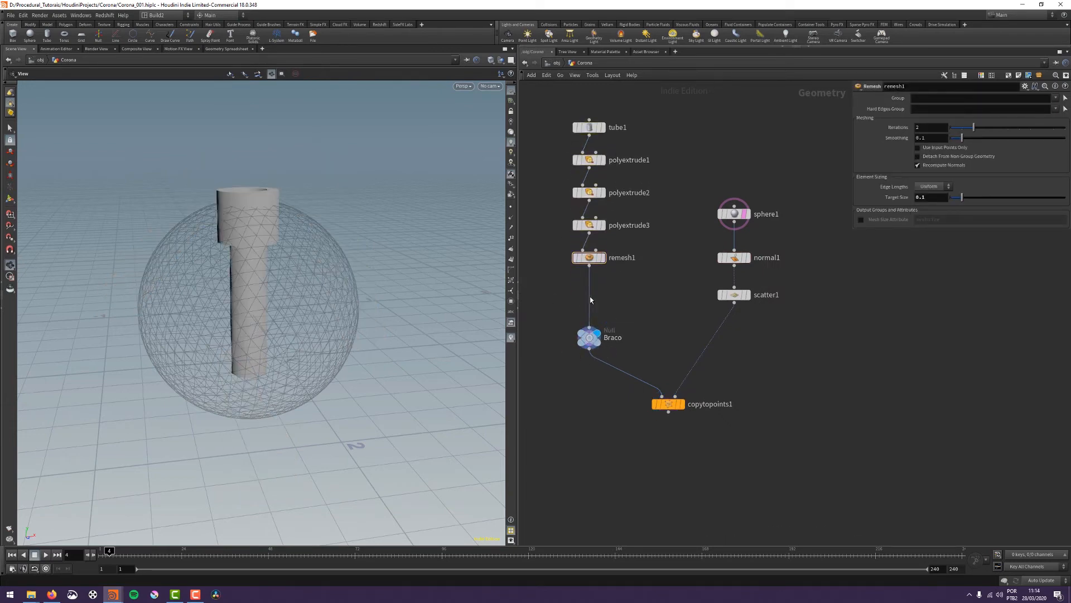
right_click(591, 298)
click(697, 402)
click(688, 421)
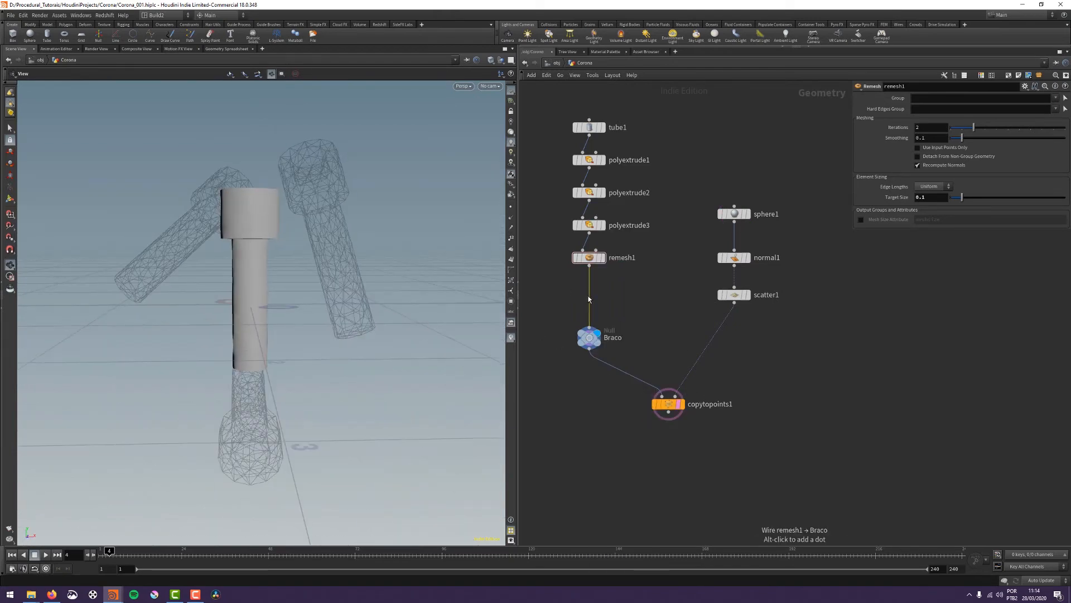
Insert a Transform node between the remesh node and the Braco null
key(Tab)
text(tr)
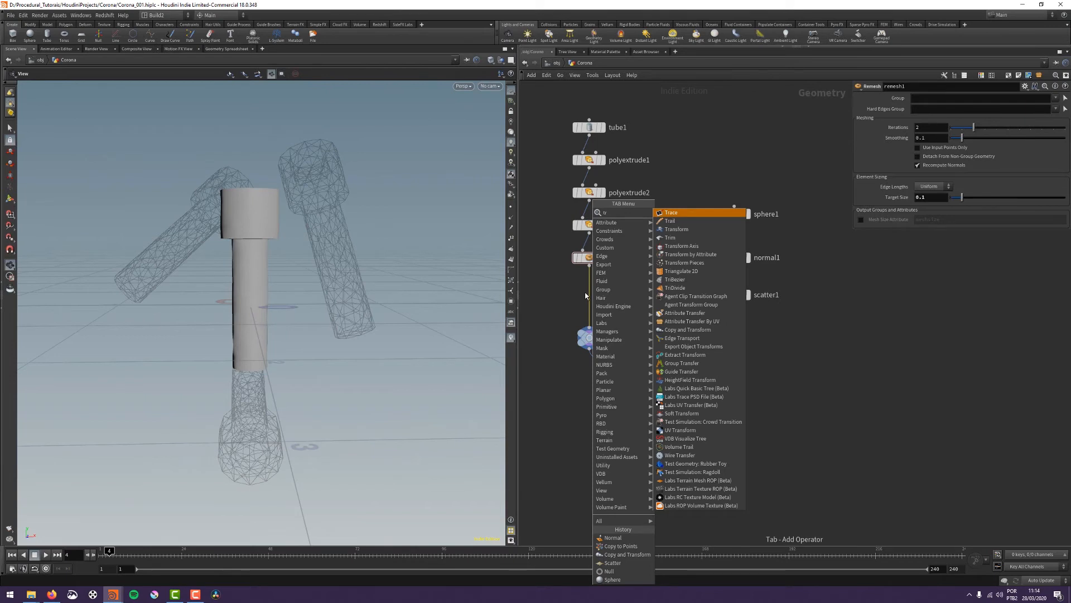
key(Down)
key(Down)
key(Return)
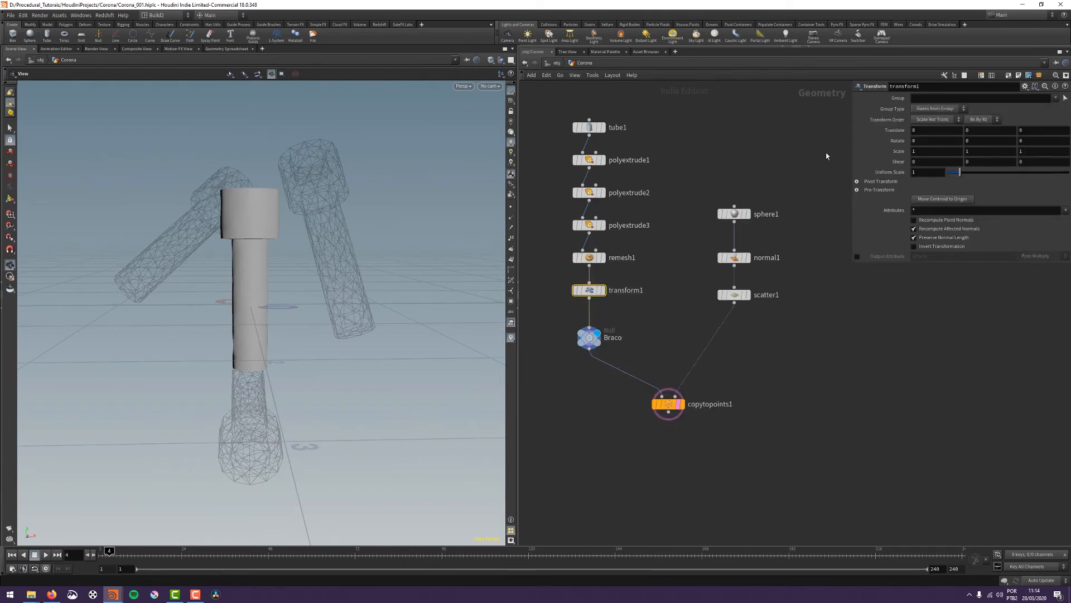
Set the Transform node's X rotation to 90 degrees to lay the tube along the Z axis
middle_drag(922, 135, 1047, 135)
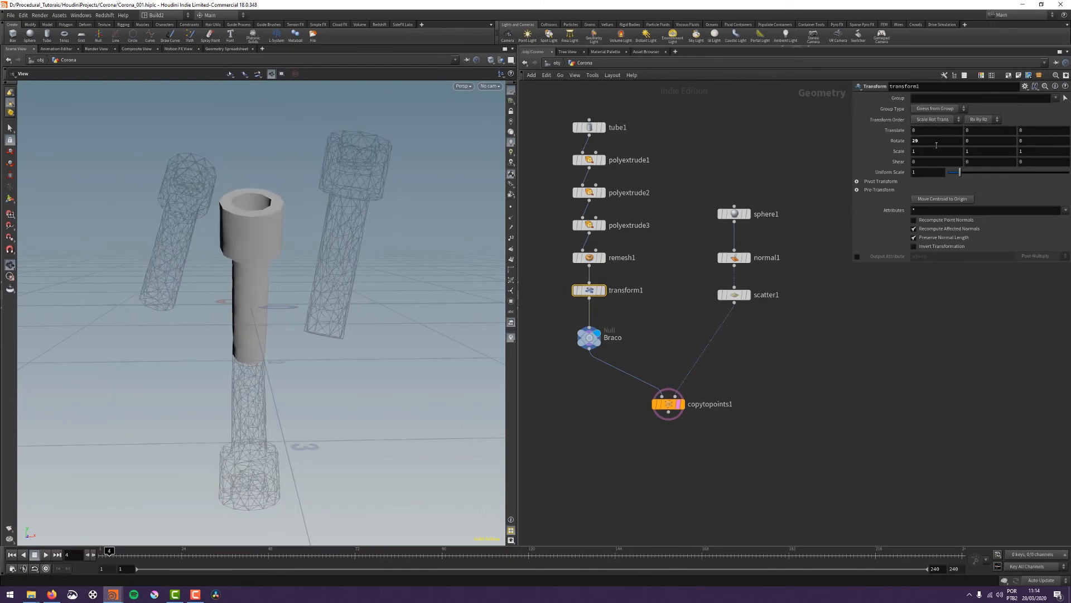
drag(302, 282, 424, 279)
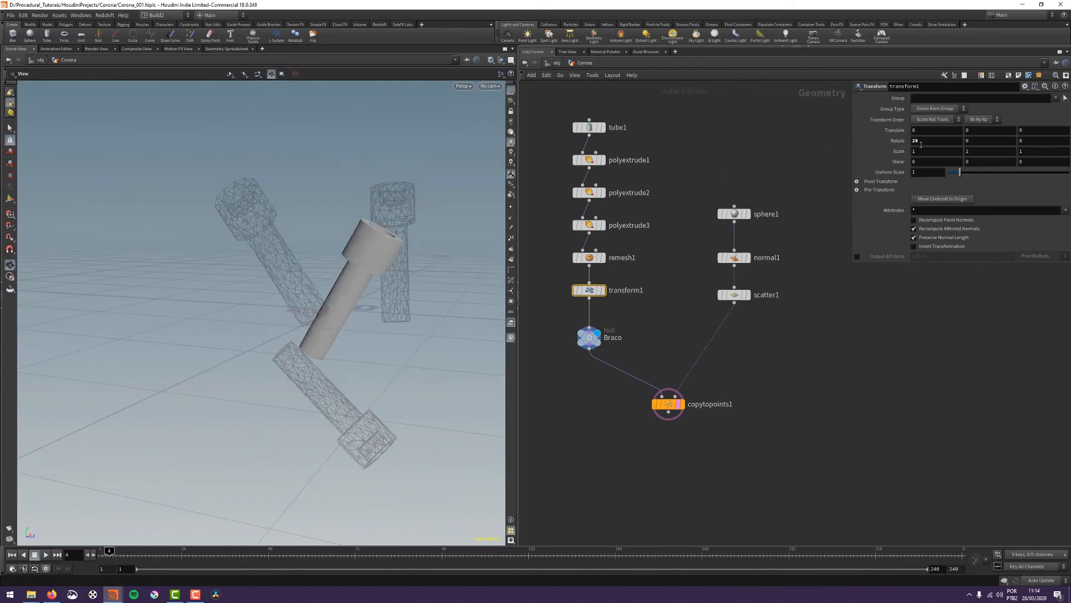
middle_drag(920, 140, 969, 139)
drag(928, 141, 617, 164)
text(90)
key(Return)
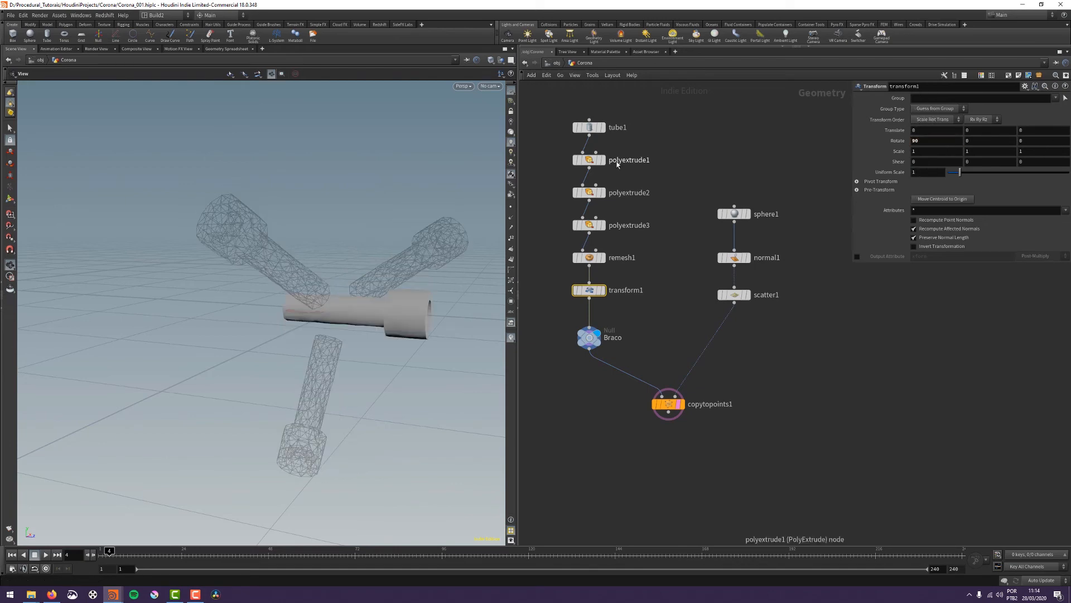
drag(234, 203, 270, 270)
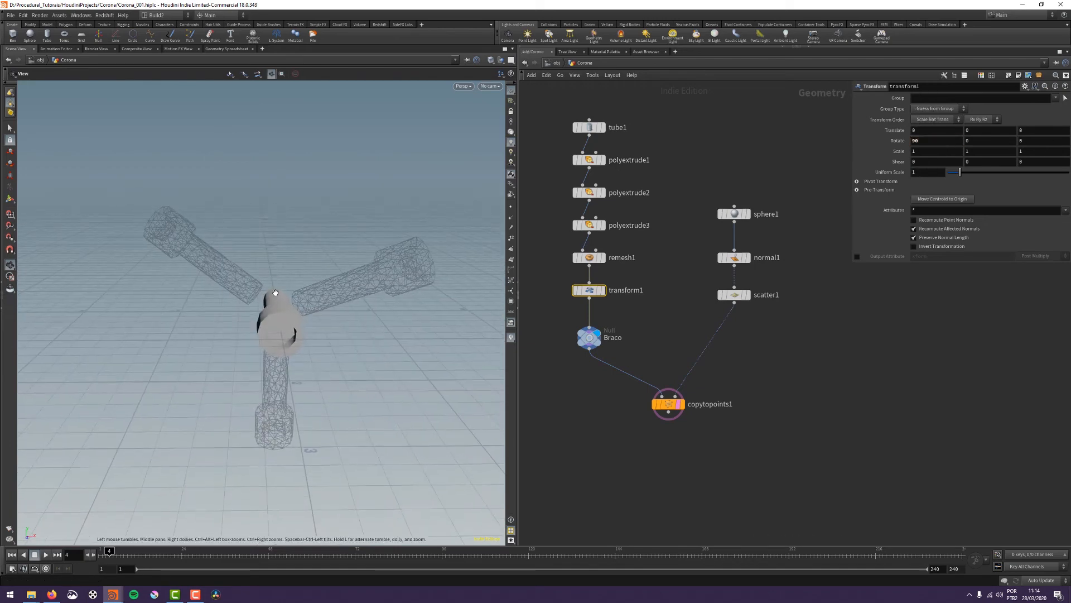
Display the Copy to Points result with the sphere shown as a template
click(681, 404)
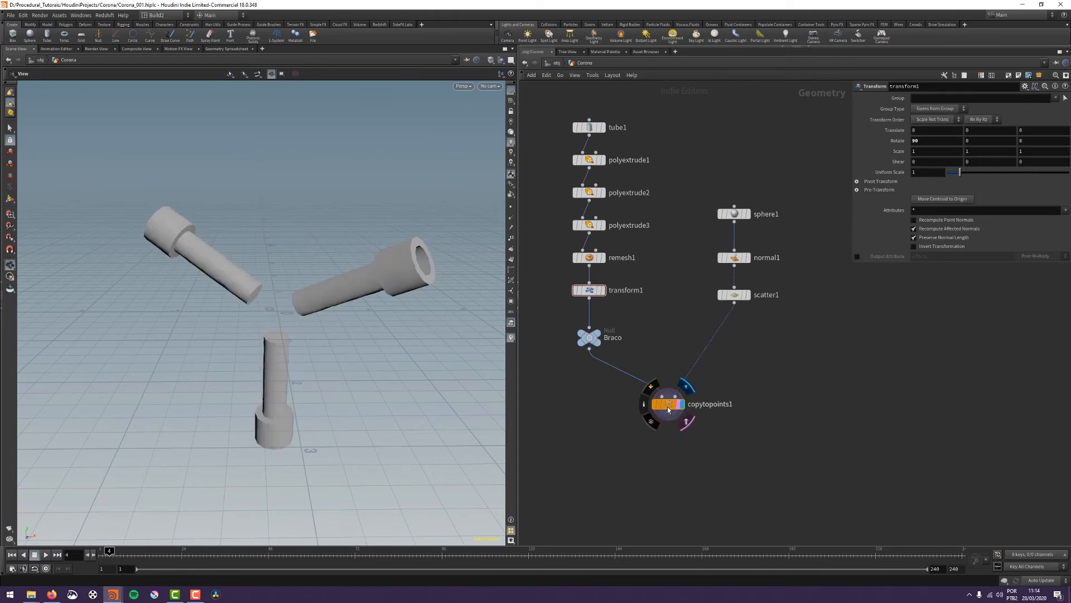
click(744, 214)
mouse_move(313, 313)
mouse_down()
mouse_move(370, 311)
mouse_move(181, 297)
mouse_move(316, 324)
mouse_up()
Set the Scatter node's Force Total Count to 55 and examine the tubes around the sphere
click(737, 294)
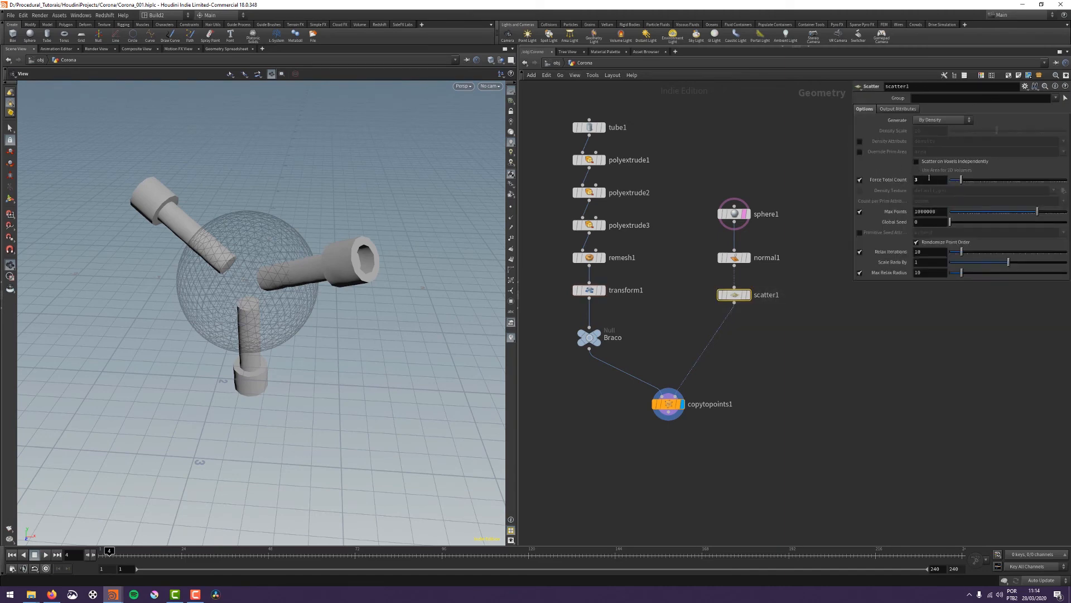
text(55)
key(Return)
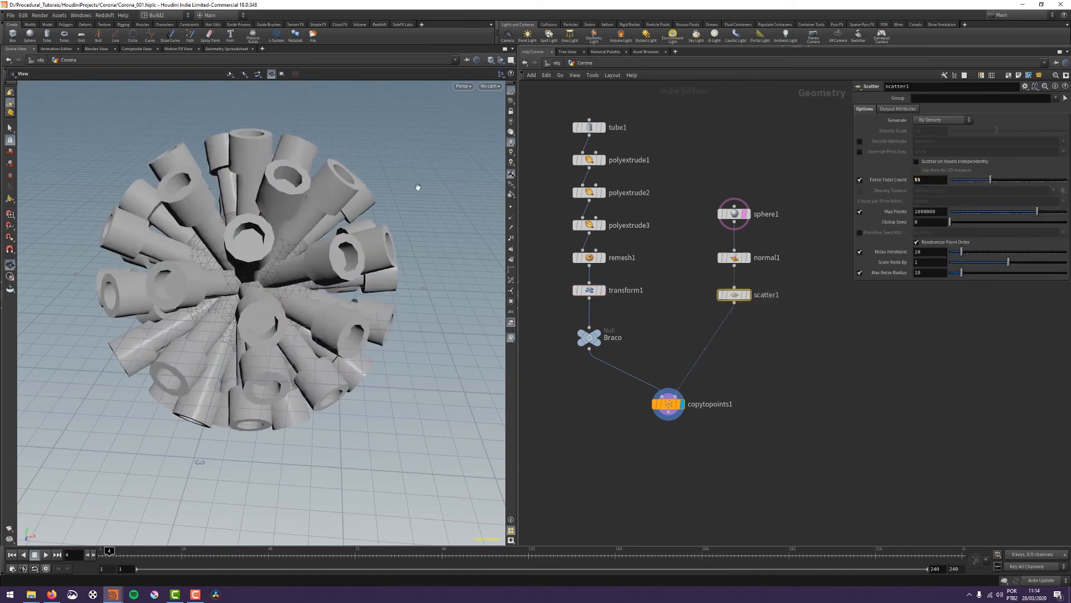
drag(418, 186, 265, 269)
right_drag(265, 269, 406, 246)
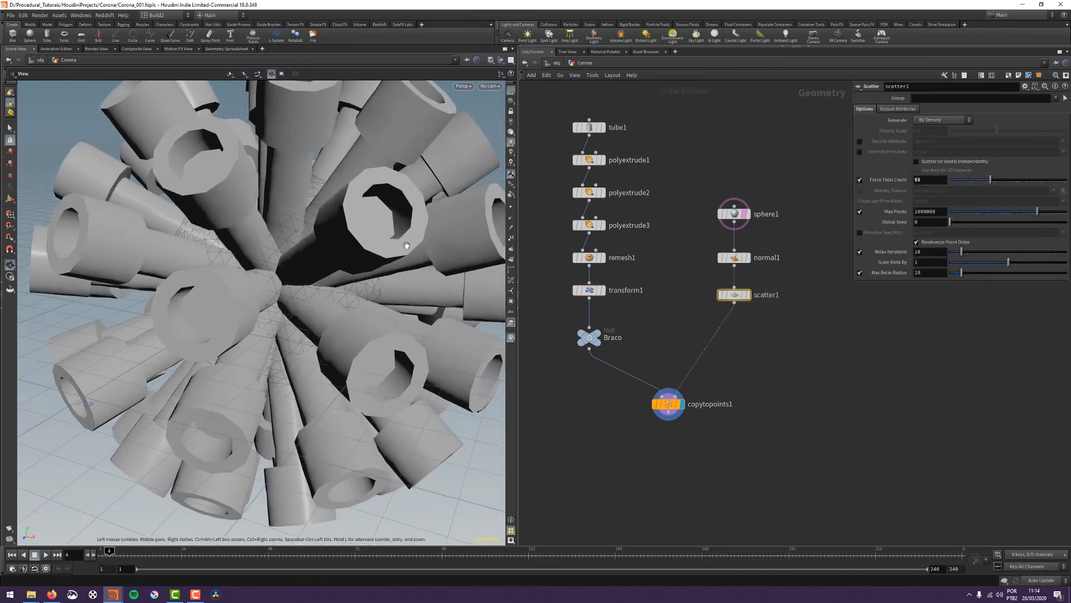
Display the Braco tube alone in wireframe, turning off the sphere template, to examine its position relative to the origin
click(715, 354)
click(608, 324)
drag(441, 329, 385, 322)
middle_drag(385, 322, 270, 342)
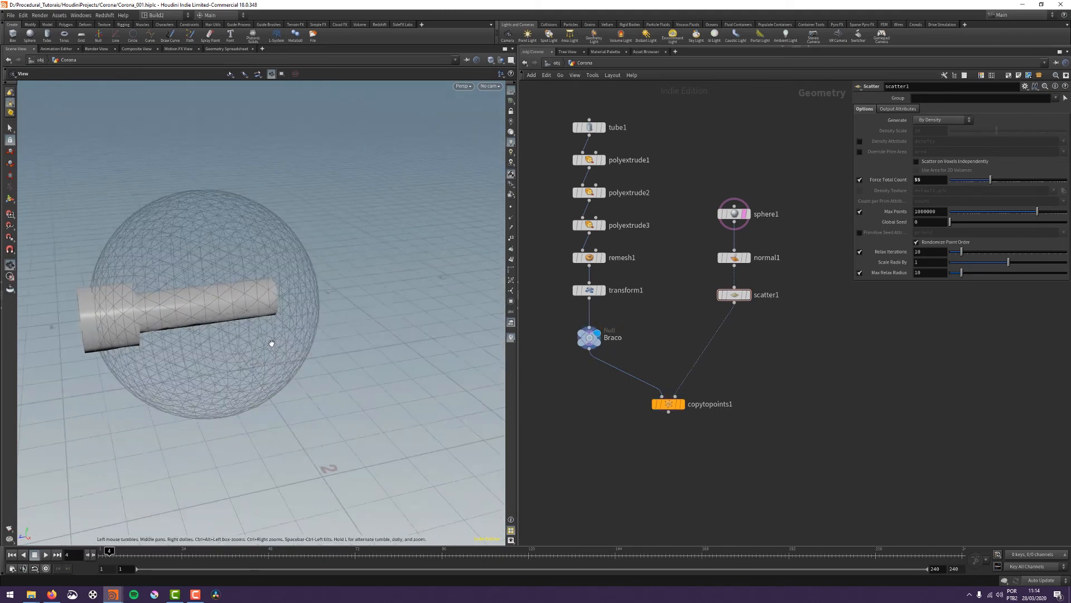
right_drag(270, 342, 335, 329)
mouse_move(727, 215)
click(752, 233)
drag(290, 304, 290, 246)
key(w)
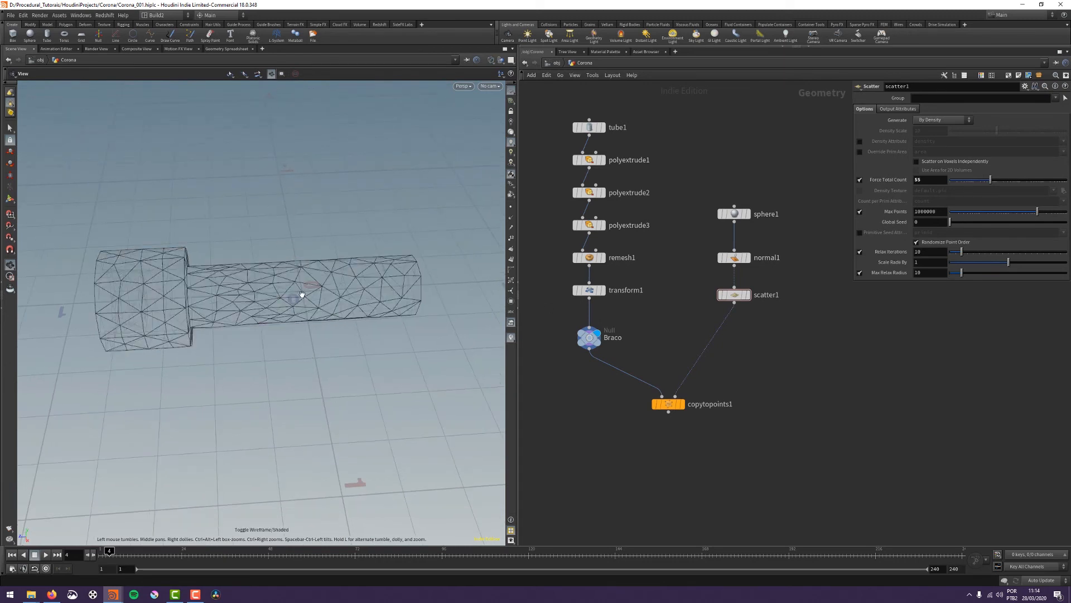
Set the Transform node's Z translation to 0.47, and check the tube base against the origin in the top view
middle_drag(766, 373, 741, 354)
middle_drag(621, 325, 675, 352)
drag(706, 284, 562, 333)
middle_drag(921, 141, 913, 151)
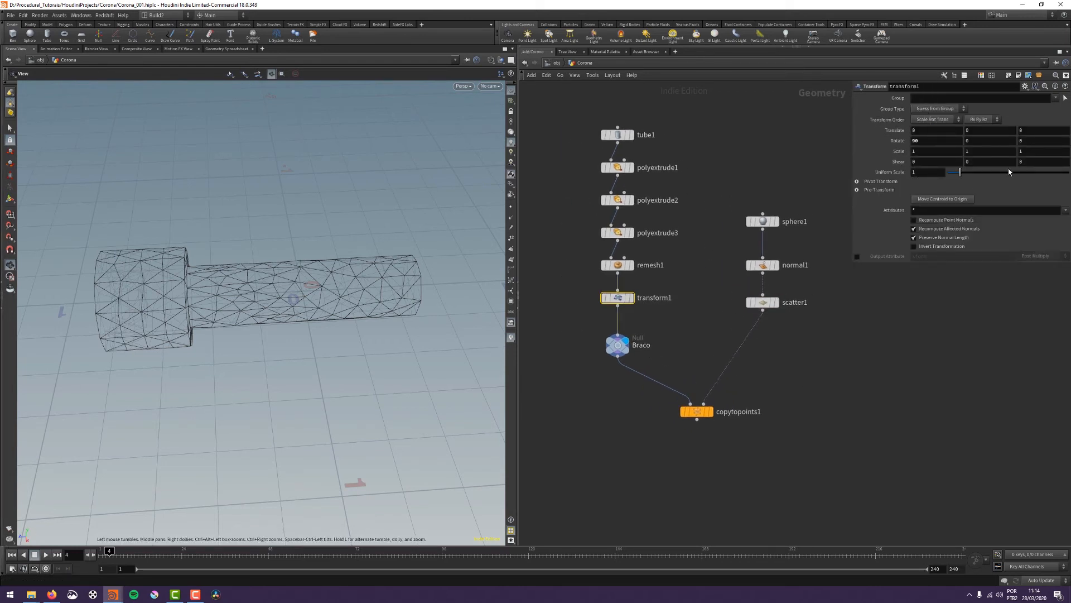
middle_drag(1037, 130, 1018, 147)
key(space+2)
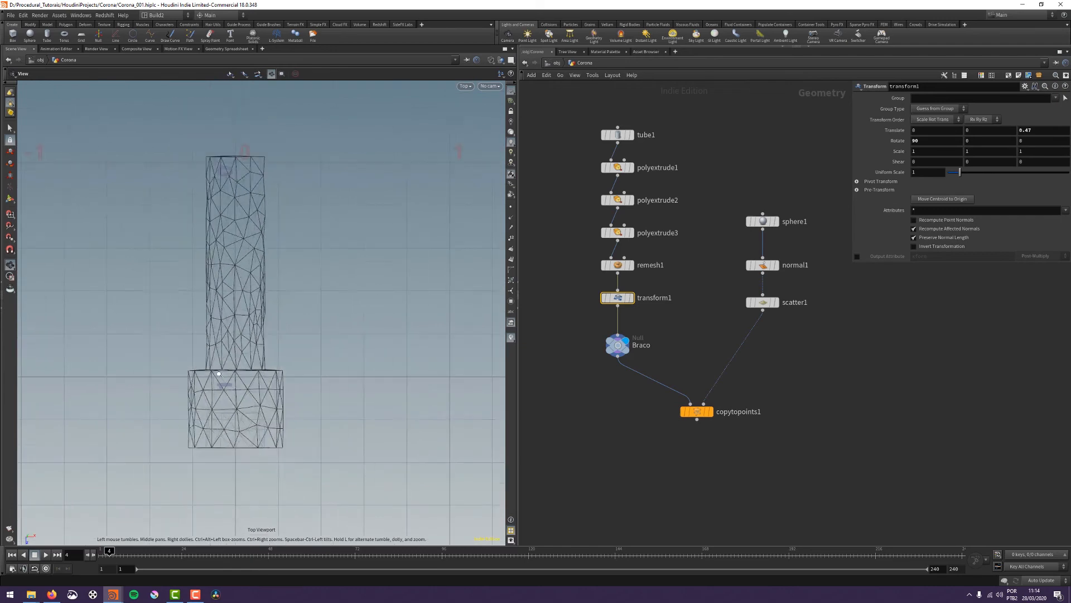
middle_drag(236, 295, 249, 346)
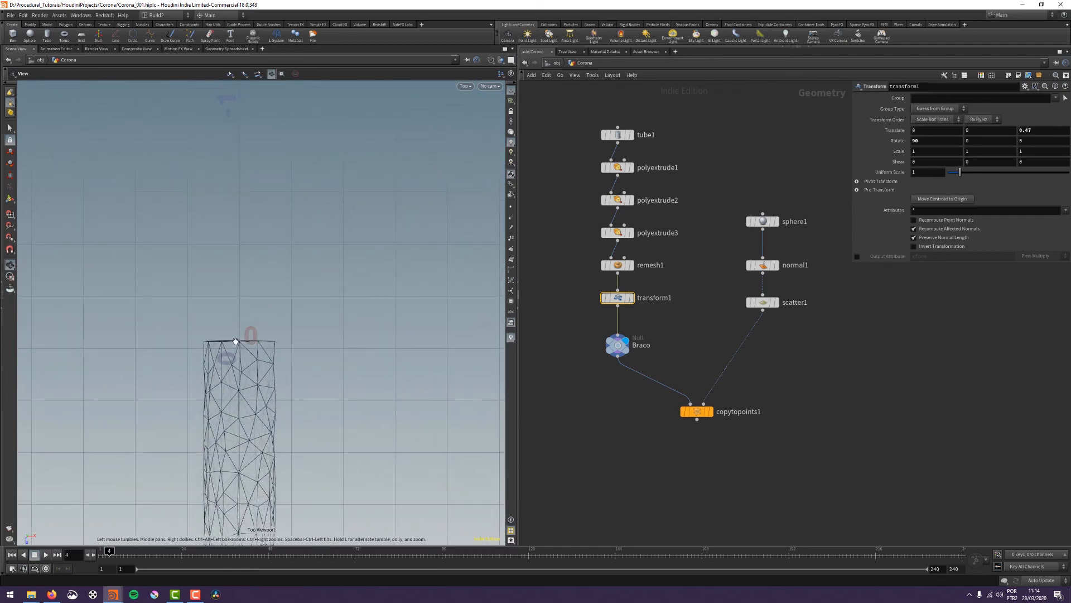
scroll(281, 338, down, 3)
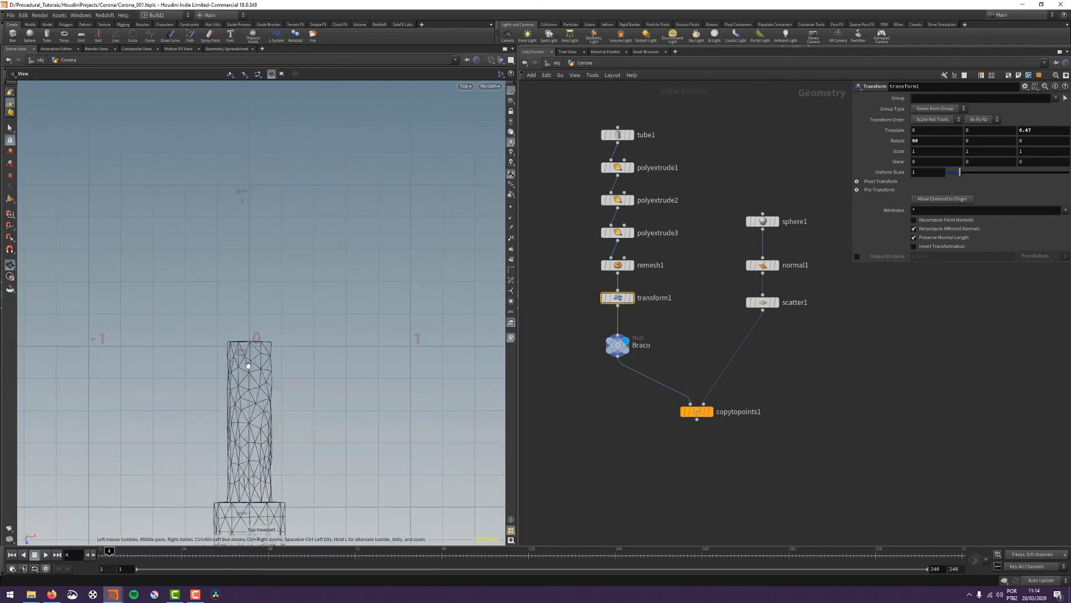
scroll(237, 360, up, 2)
key(space+1)
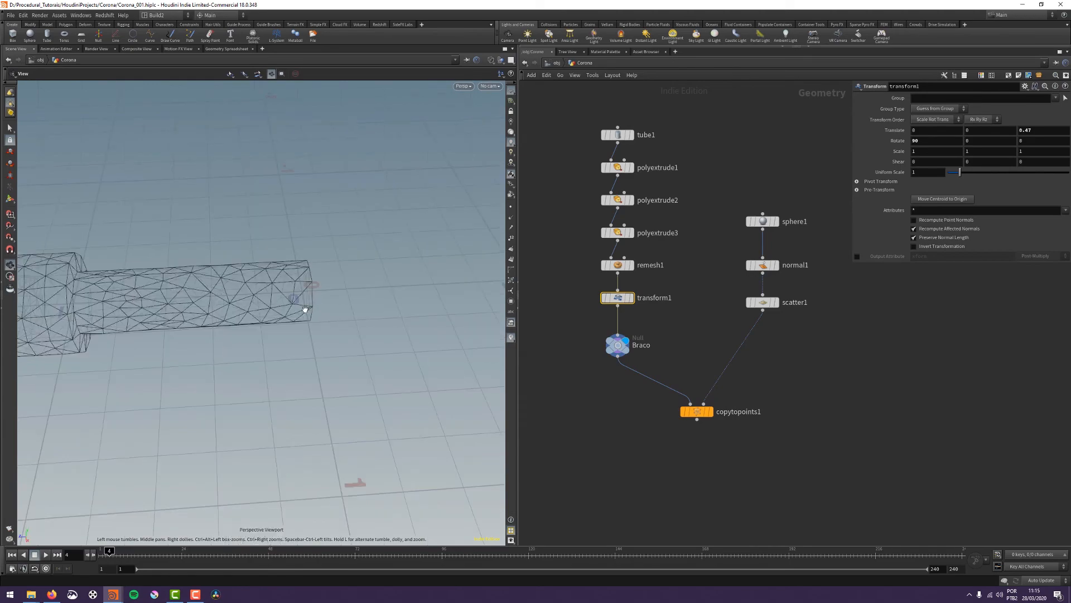
Display the Copy to Points result in shaded mode with the sphere shown as a template
click(714, 395)
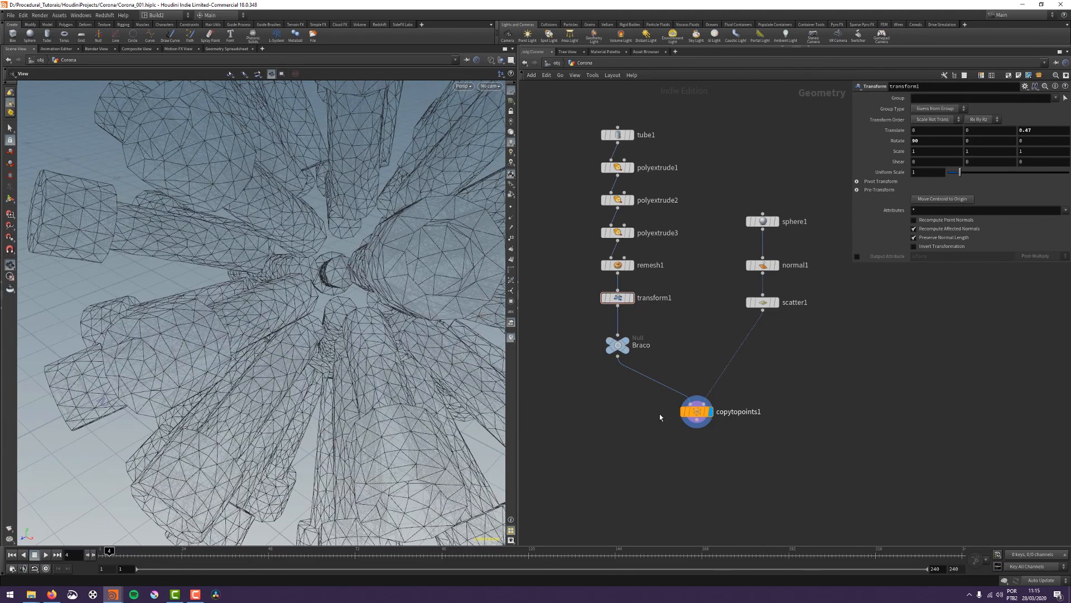
scroll(296, 344, down, 5)
key(w)
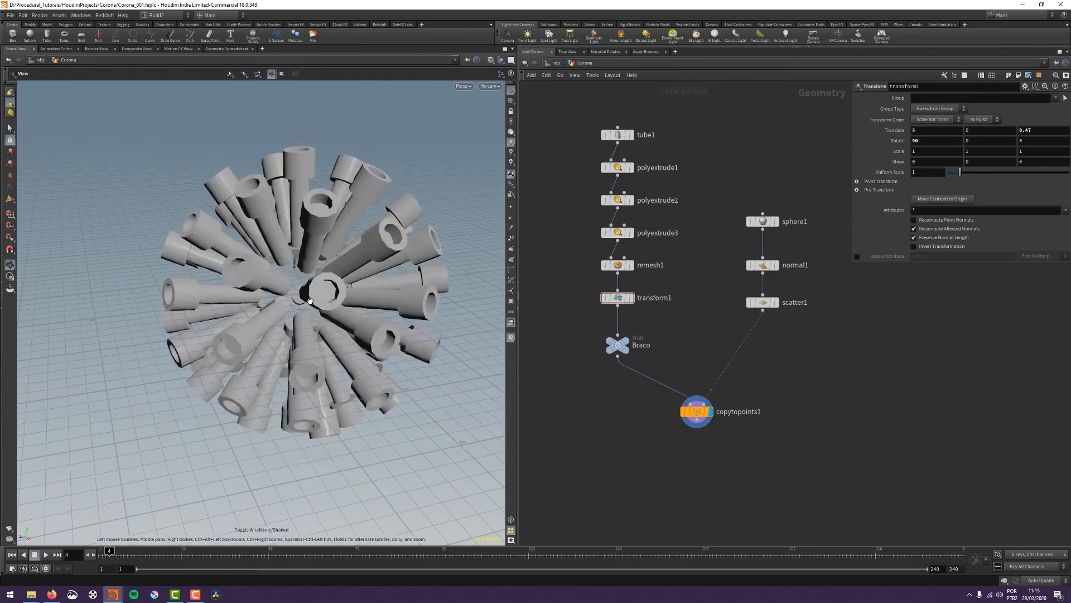
middle_drag(372, 340, 298, 322)
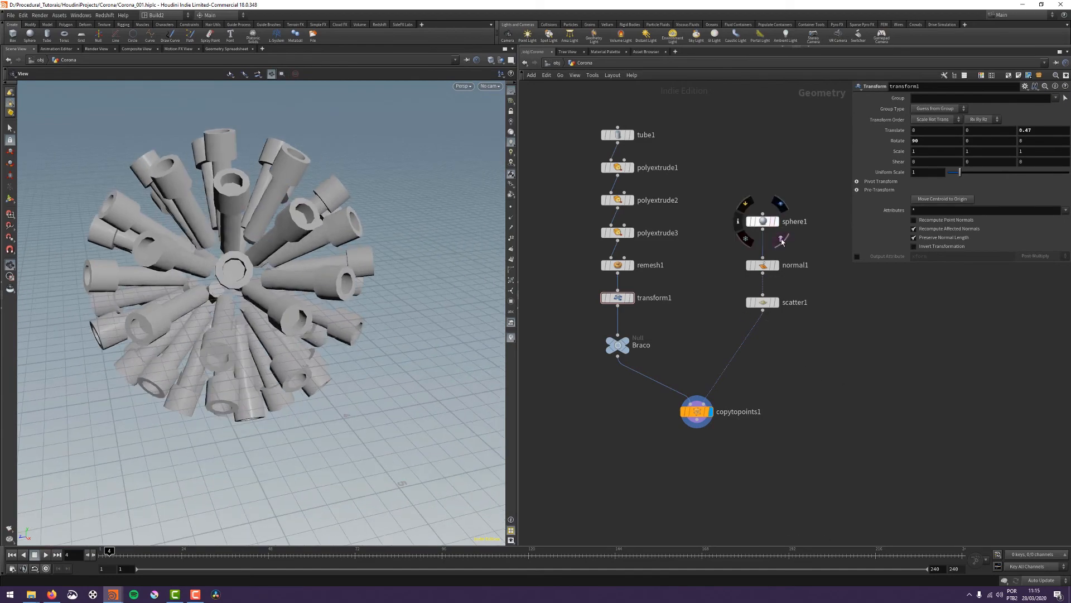
click(780, 239)
drag(366, 318, 335, 318)
scroll(254, 263, down, 1)
Try a uniform scale of 0.39 on the tube's Transform node, and undo the scale change
middle_drag(689, 295, 679, 322)
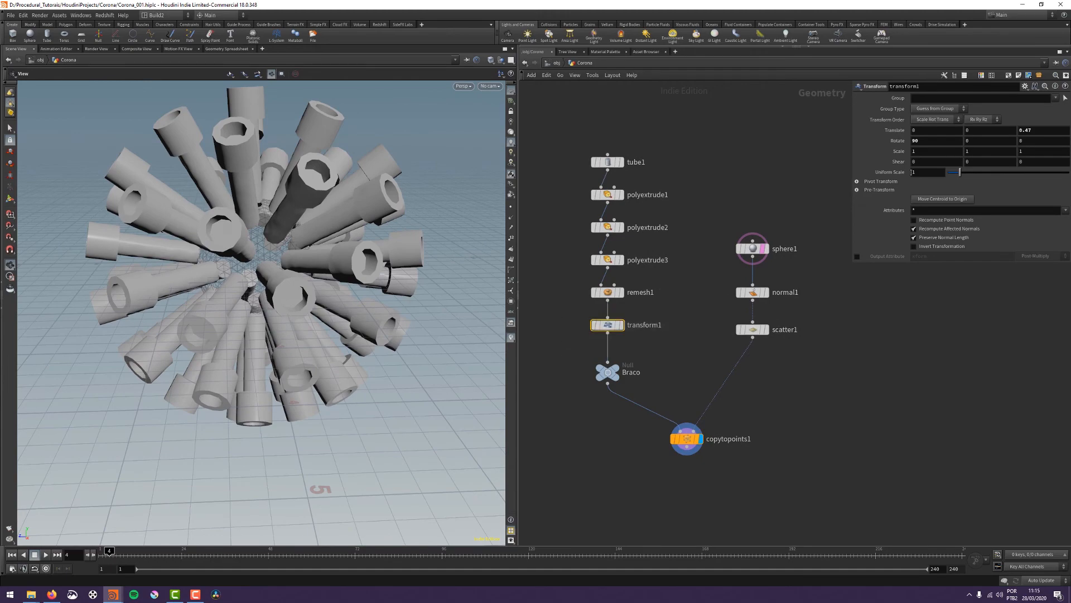
middle_drag(911, 172, 709, 221)
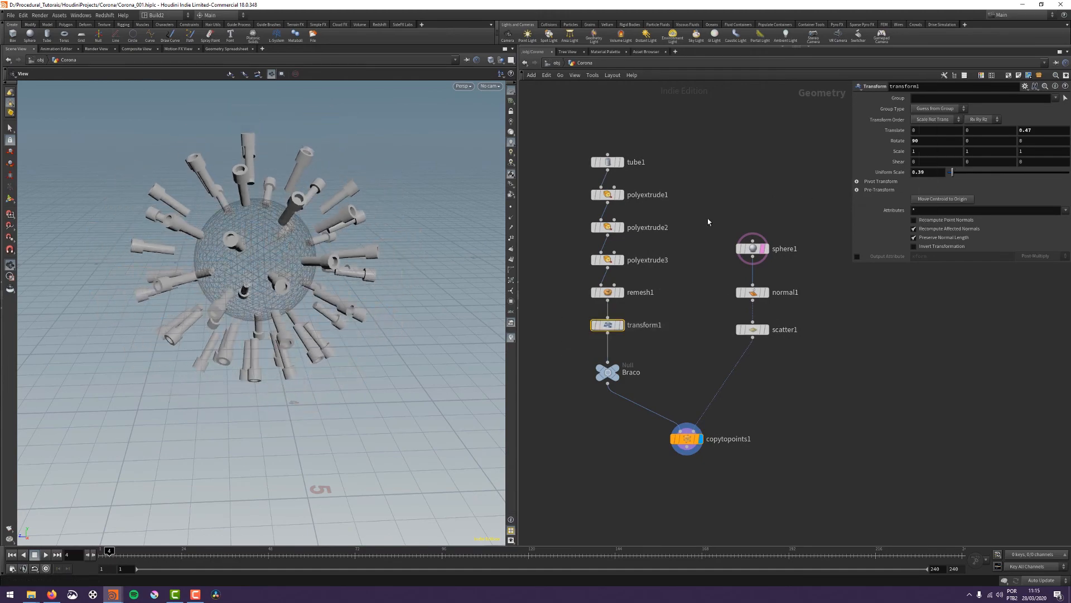
key(ctrl+z)
drag(385, 329, 415, 327)
middle_drag(652, 348, 652, 338)
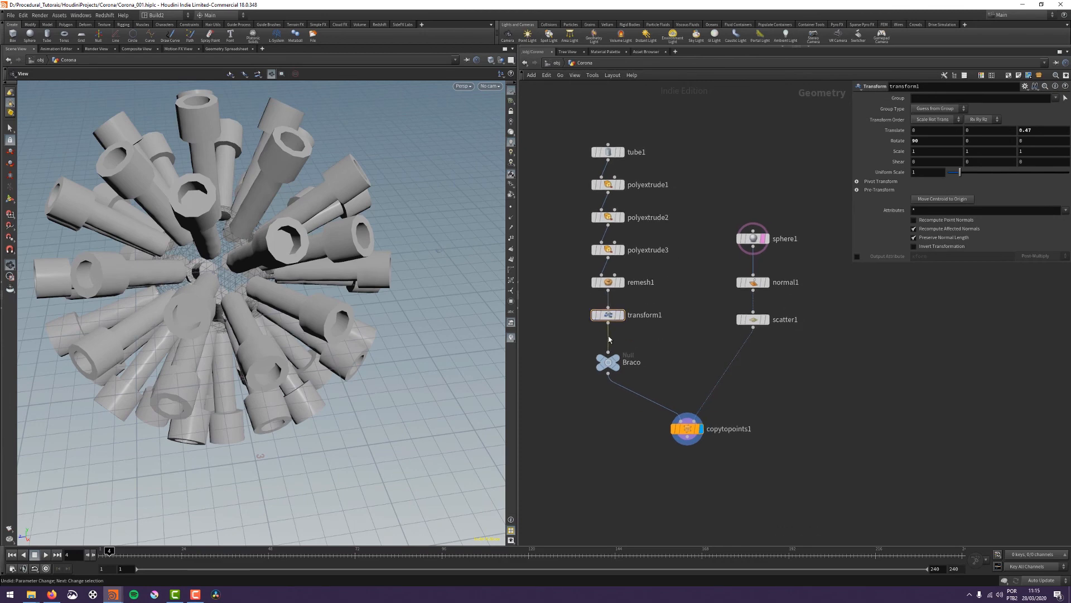
Insert a second Transform node between transform1 and the Braco null, and set its uniform scale to 0.33
key(Tab)
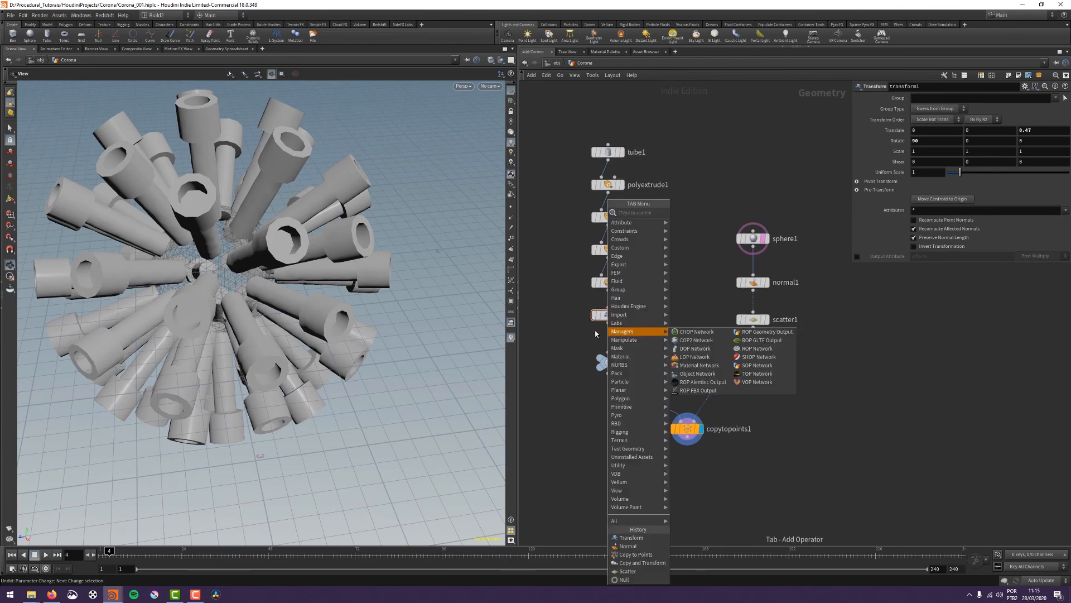
text(tra)
key(Down)
key(Return)
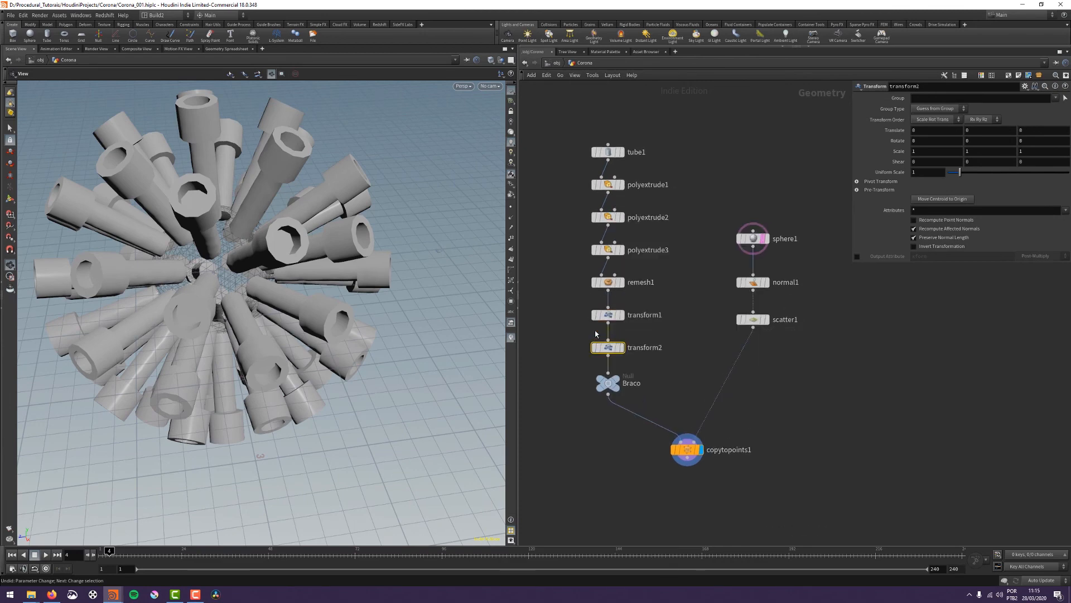
middle_drag(924, 174, 230, 270)
drag(229, 270, 223, 275)
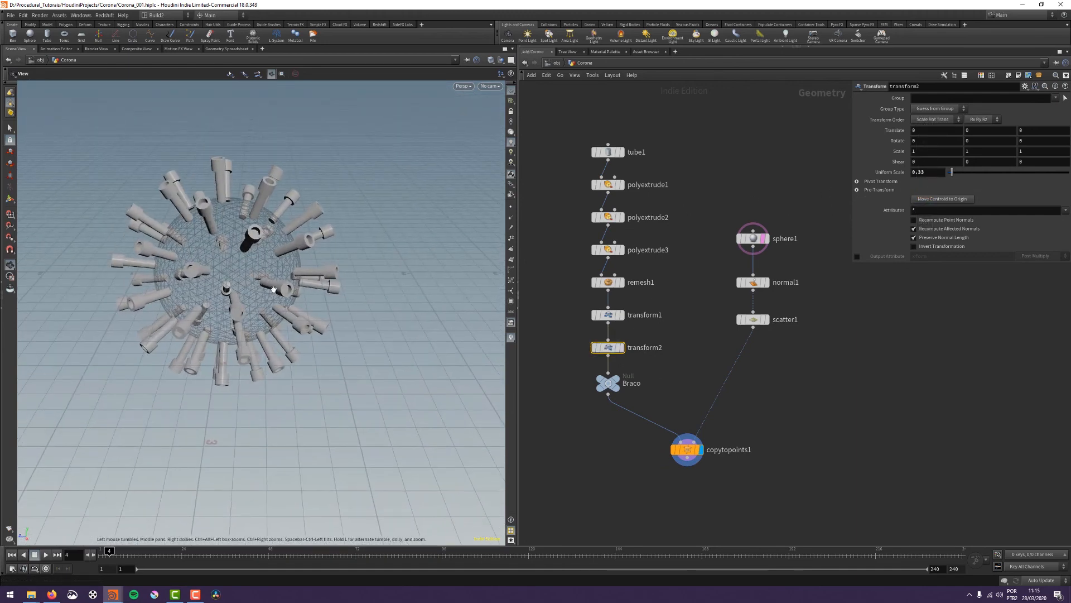
Move sphere1 away from its branch, check the sphere on its own, and display the Copy to Points result without the sphere template
middle_drag(751, 321, 679, 333)
middle_drag(766, 407, 726, 364)
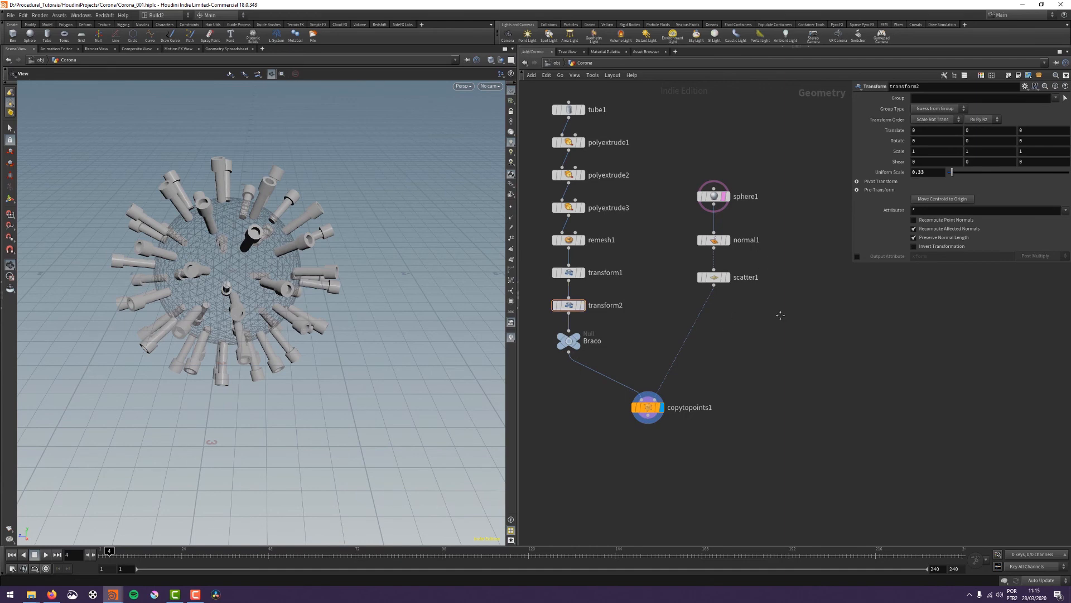
middle_drag(781, 316, 735, 343)
drag(669, 222, 709, 222)
click(727, 204)
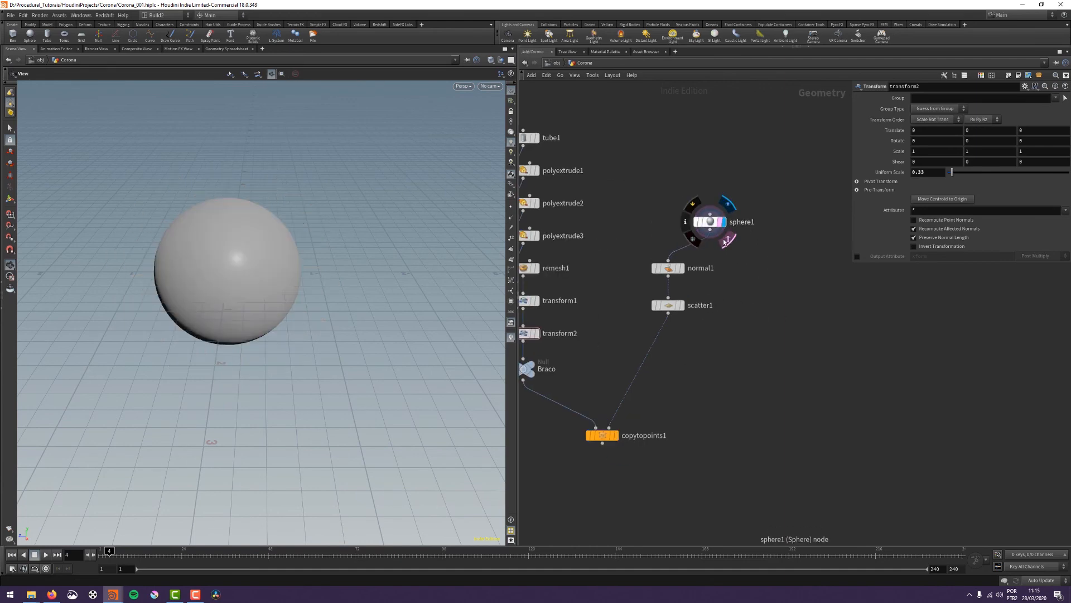
click(614, 435)
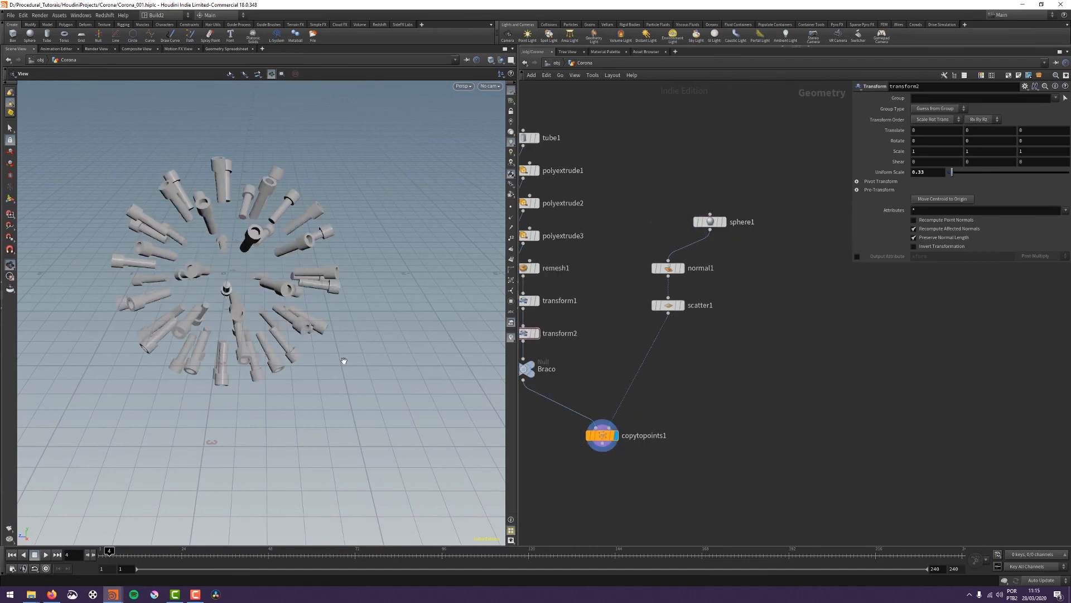
drag(344, 361, 341, 411)
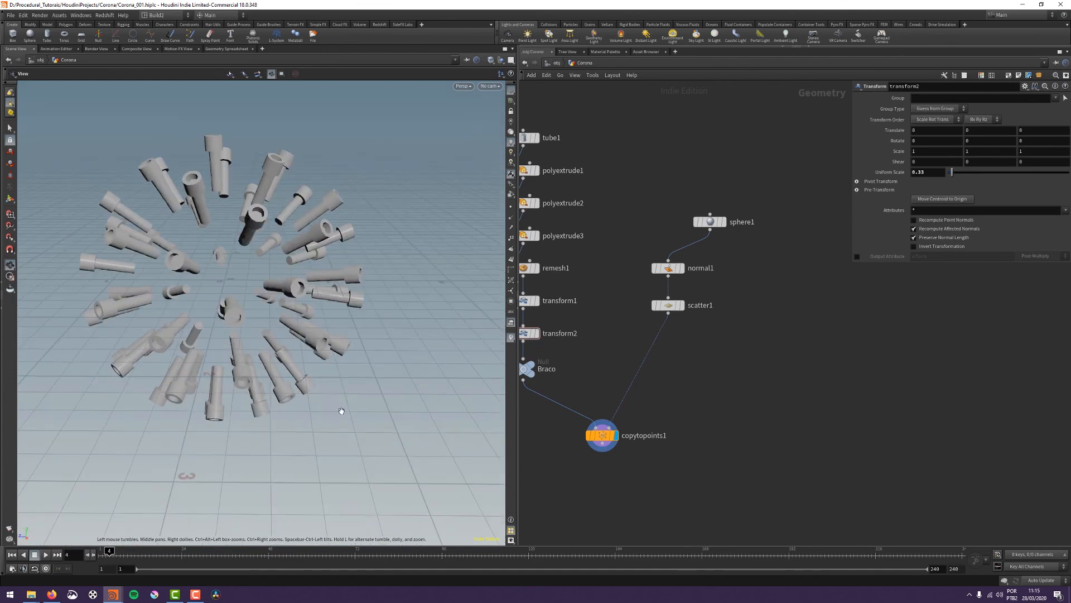
Add a Merge node below the Copy to Points node
middle_drag(693, 356, 700, 356)
middle_drag(688, 401, 681, 365)
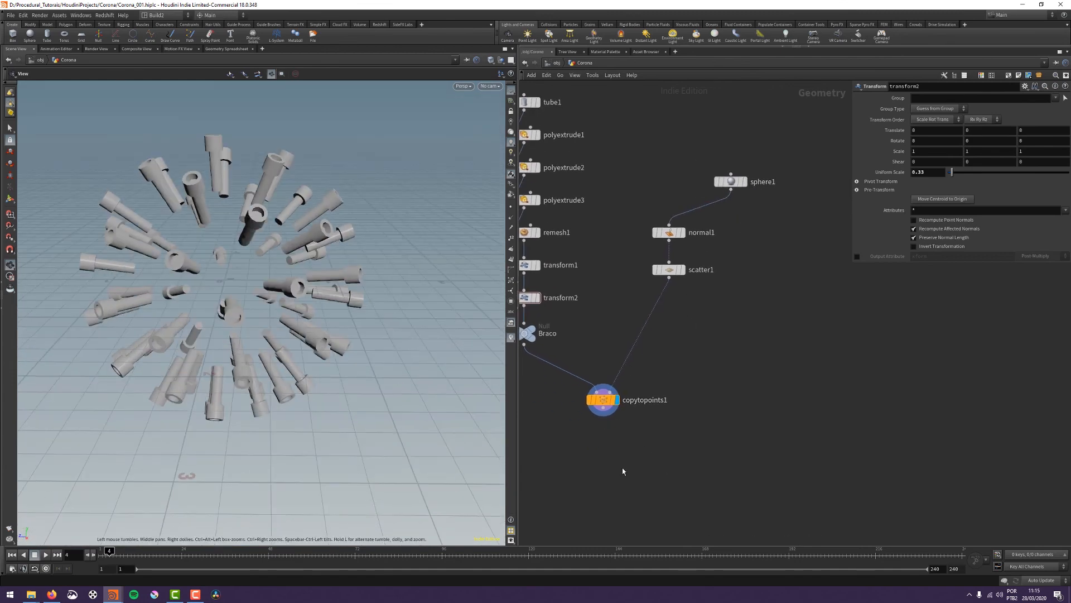
key(Tab)
text(mer)
key(Return)
click(604, 481)
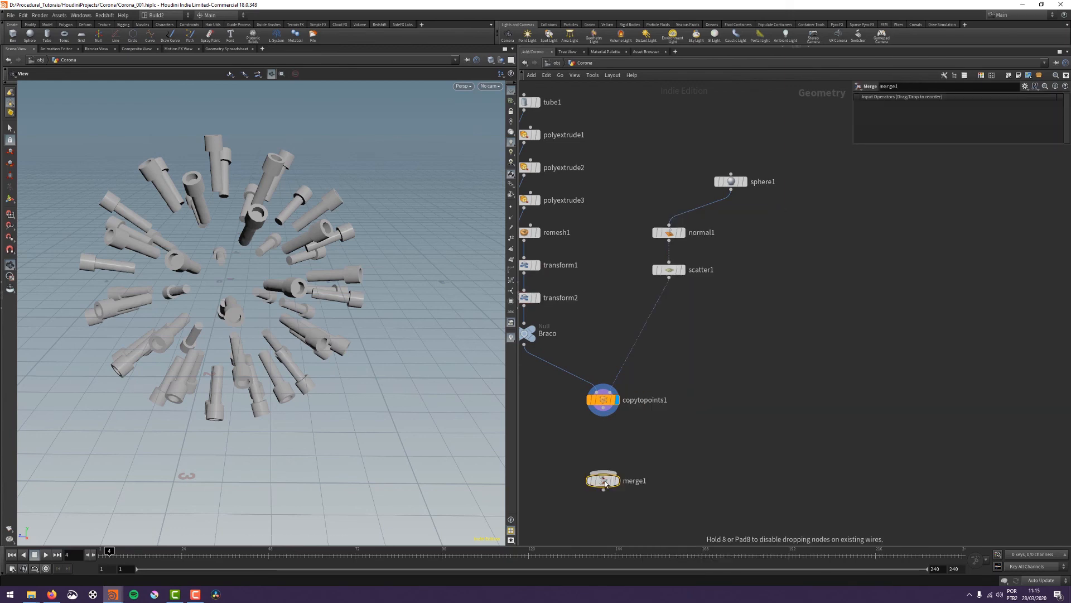
drag(608, 481, 650, 470)
Connect copytopoints1 and sphere1 to the Merge node, and display the merged sphere with its spikes
click(603, 416)
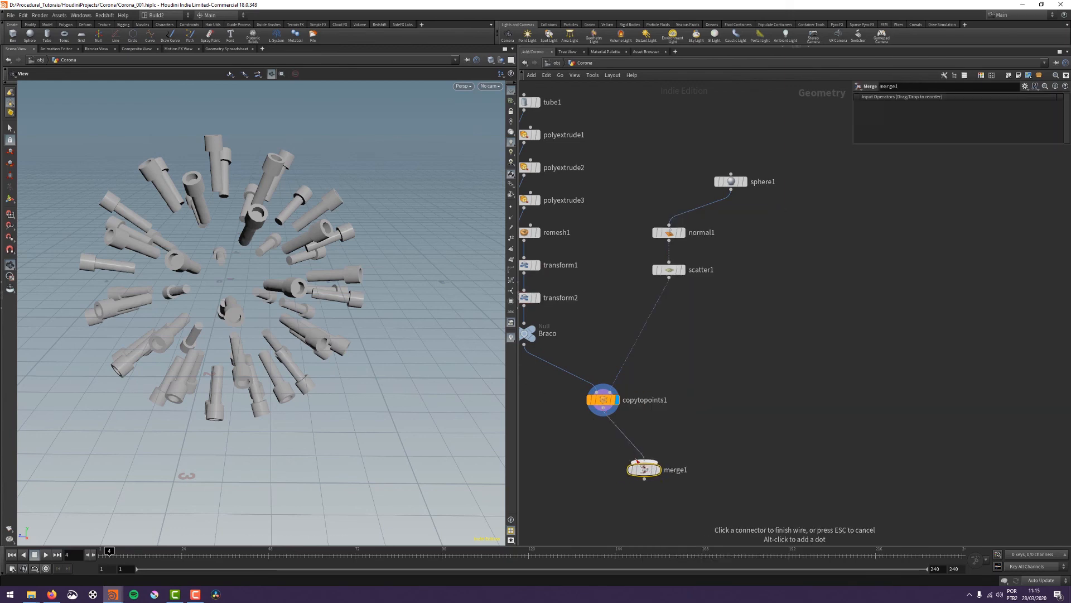
click(645, 461)
click(730, 190)
click(648, 461)
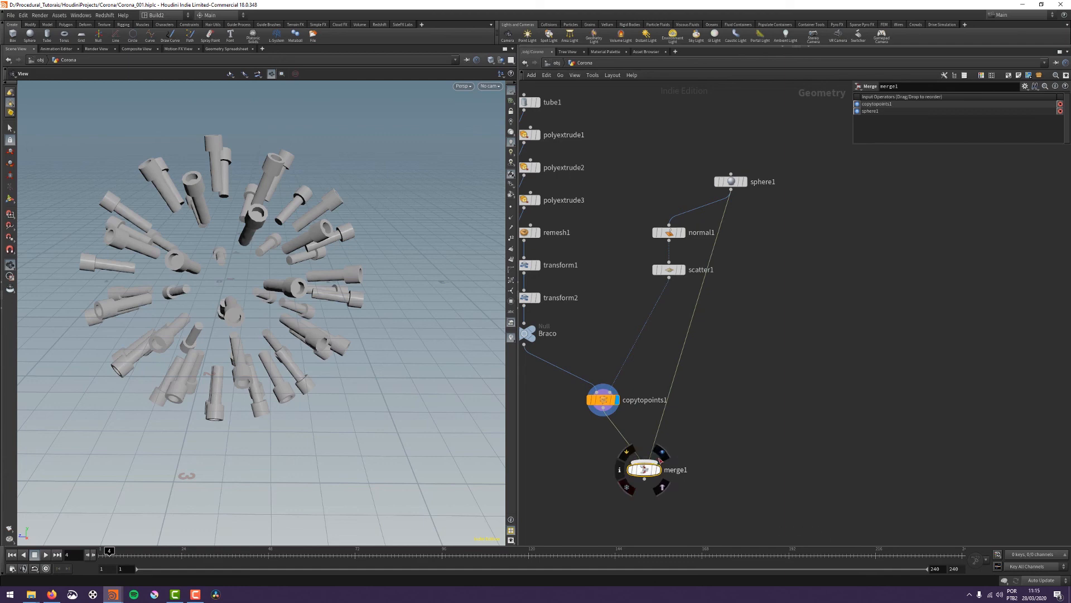
click(658, 469)
drag(384, 370, 468, 375)
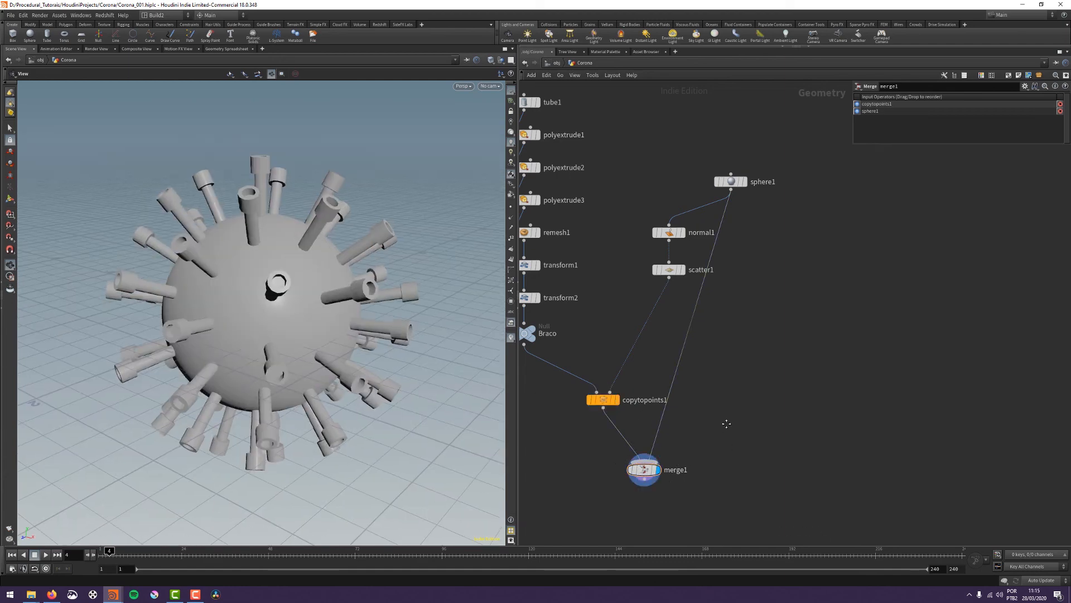
Delete the Merge node
middle_drag(672, 476, 687, 455)
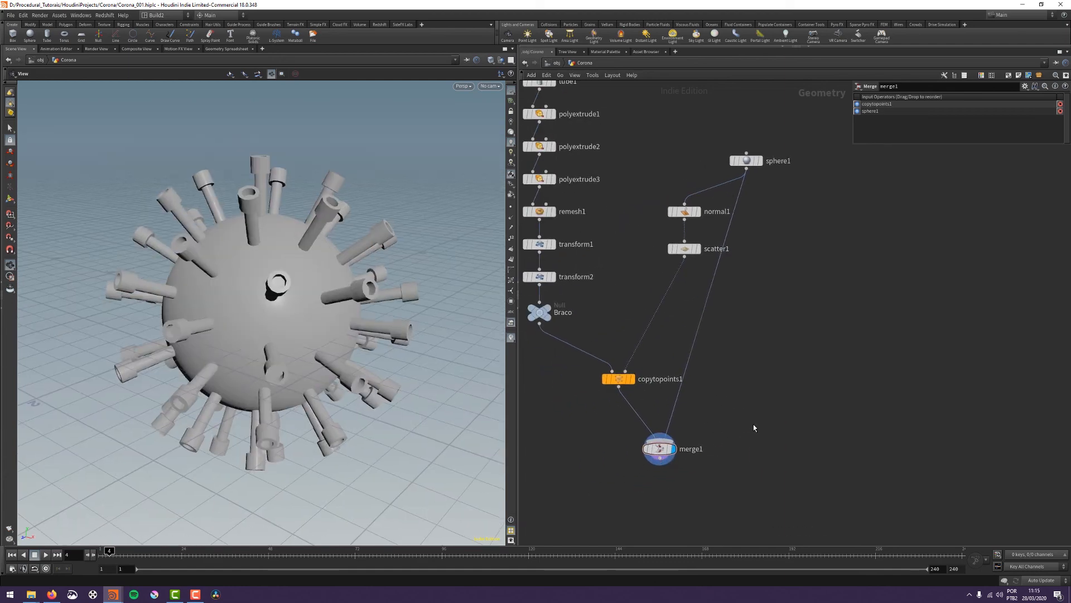
key(Delete)
Select copytopoints1 and sphere1 together, join their outputs in a new Merge node below them, and display the merged result
click(634, 354)
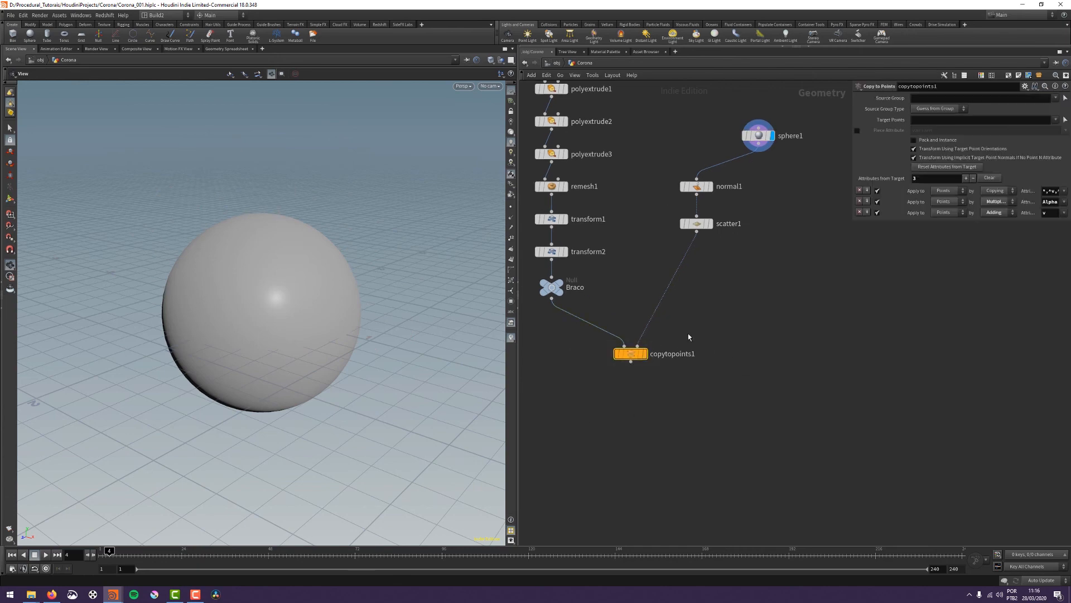
shift+click(766, 135)
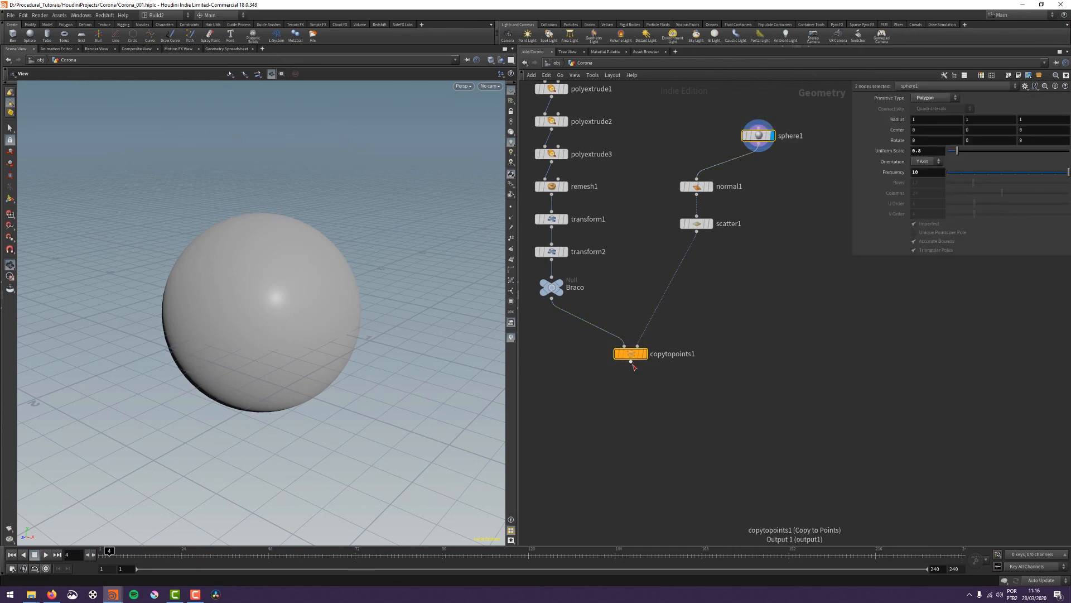
drag(631, 362, 687, 421)
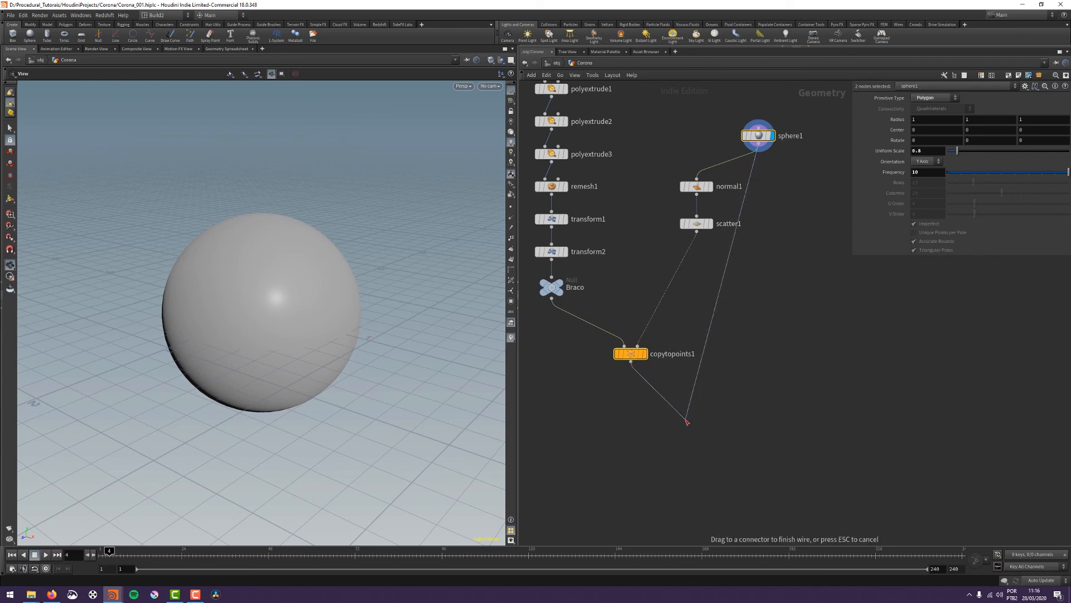
drag(687, 421, 686, 420)
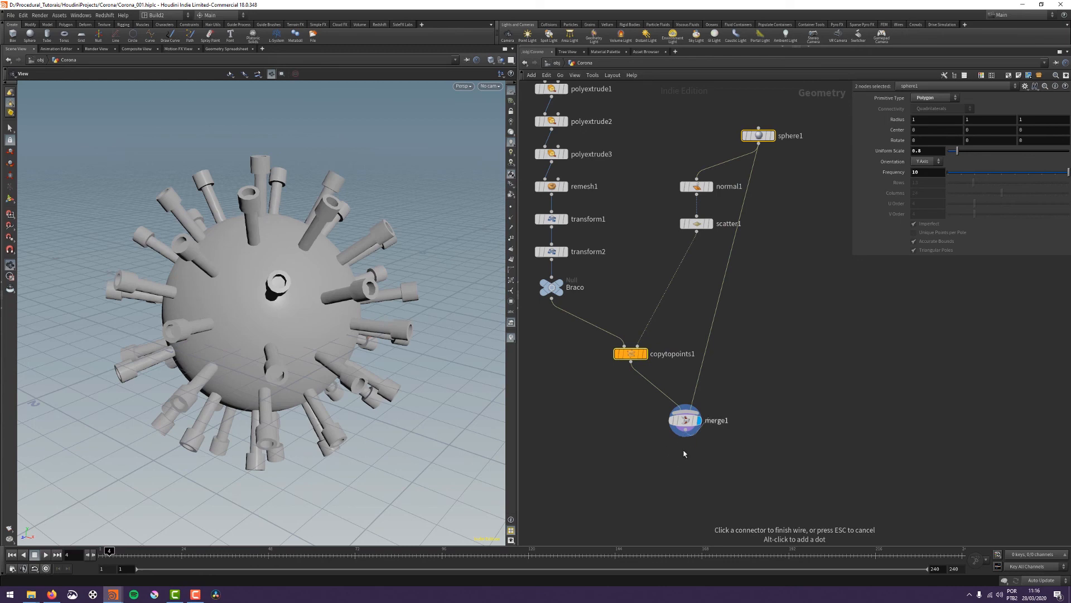
Begin adding a new node to the output of the Merge node
key(Tab)
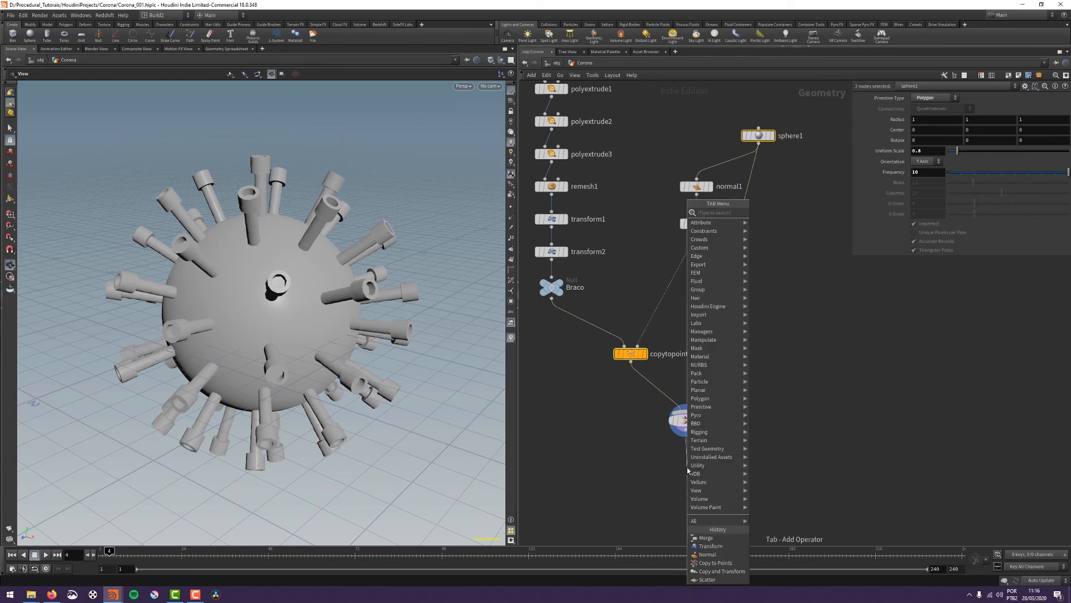